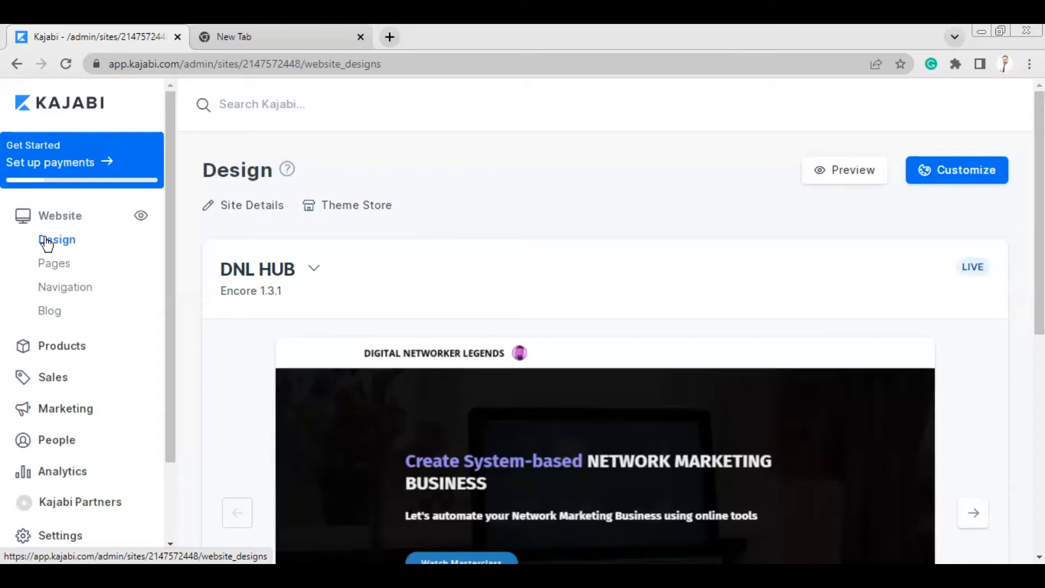
# Open the theme store from the Saved Themes area of the website design page
pyautogui.scroll(-5, 601, 304)
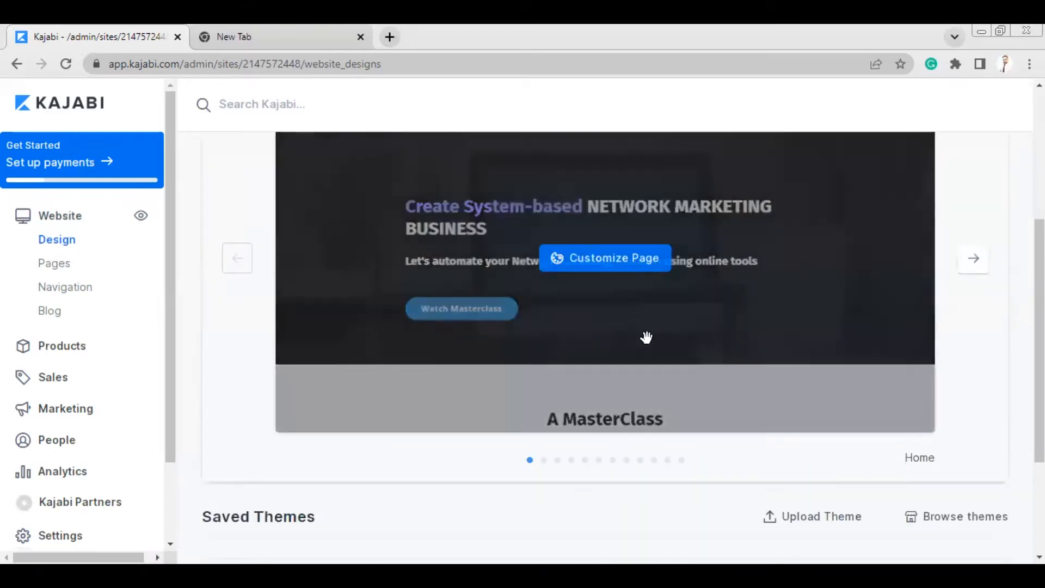
pyautogui.scroll(5, 643, 336)
pyautogui.scroll(-5, 884, 381)
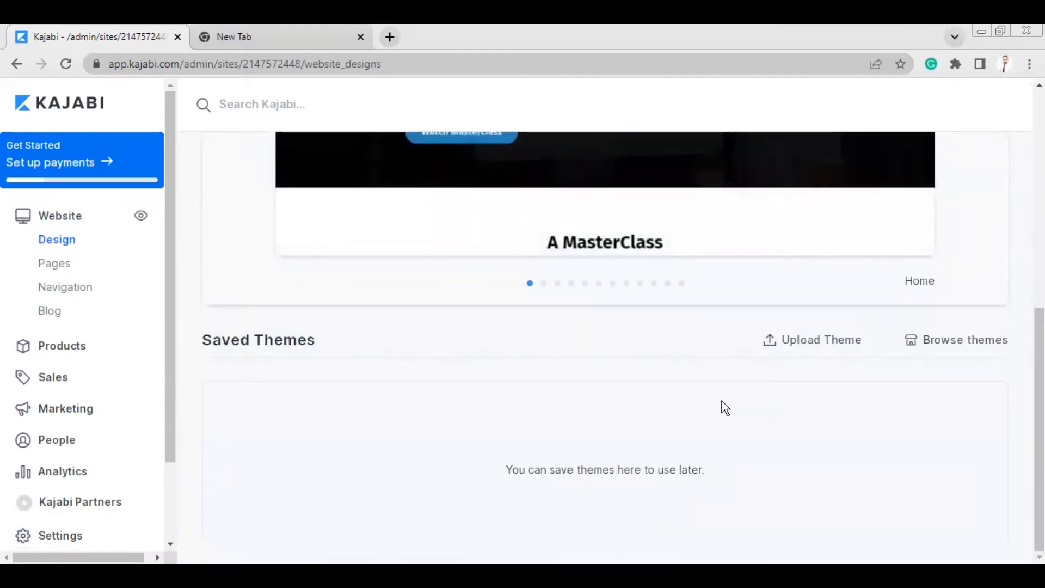
pyautogui.click(942, 347)
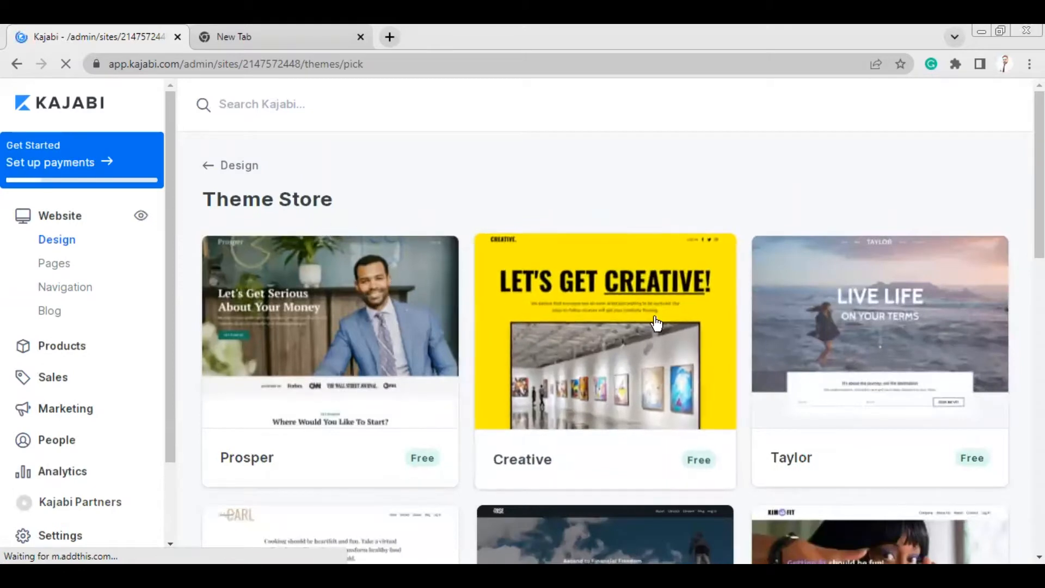
# Browse the theme store and preview the Carl theme's page design, closing its preview when done
pyautogui.scroll(-9, 655, 316)
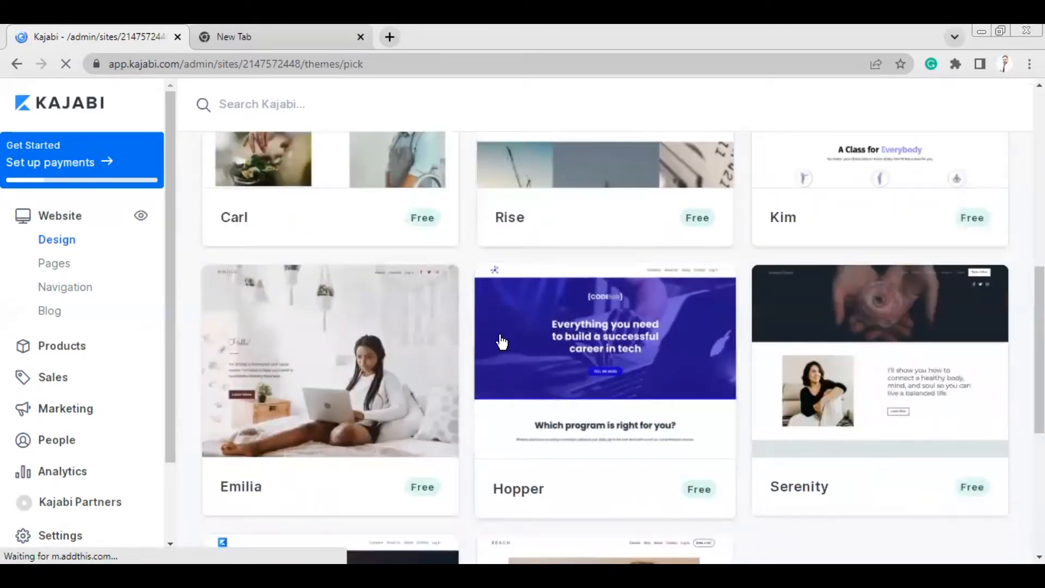
pyautogui.scroll(-5, 659, 438)
pyautogui.scroll(6, 625, 430)
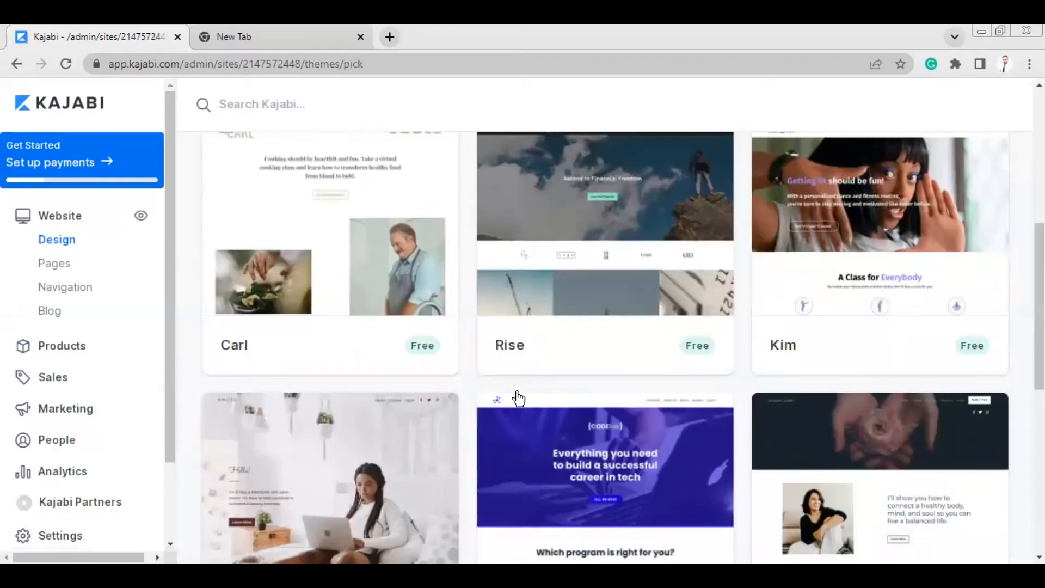
pyautogui.scroll(2, 392, 343)
pyautogui.click(335, 387)
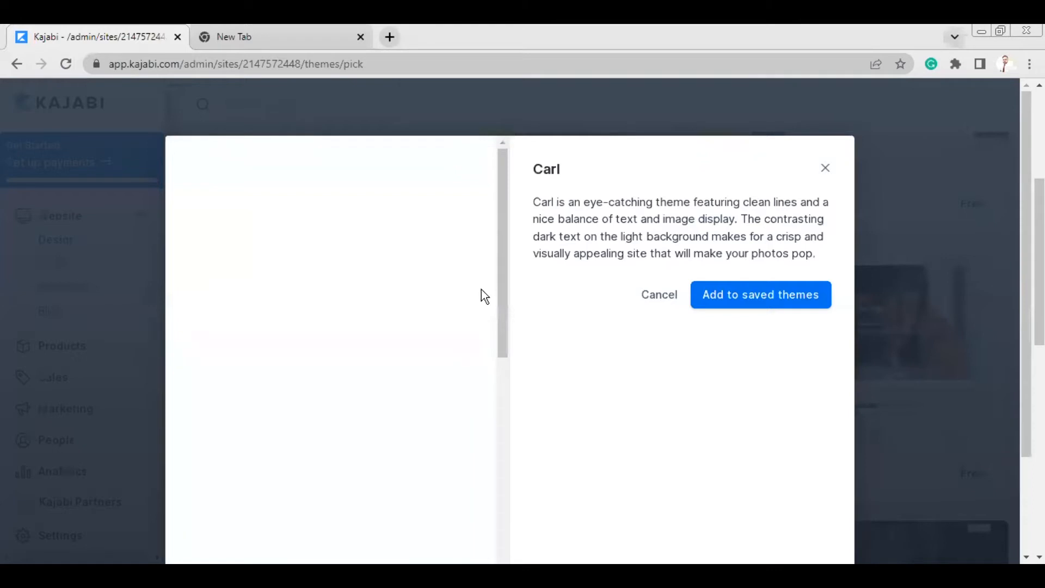
pyautogui.moveTo(504, 266); pyautogui.dragTo(484, 537)
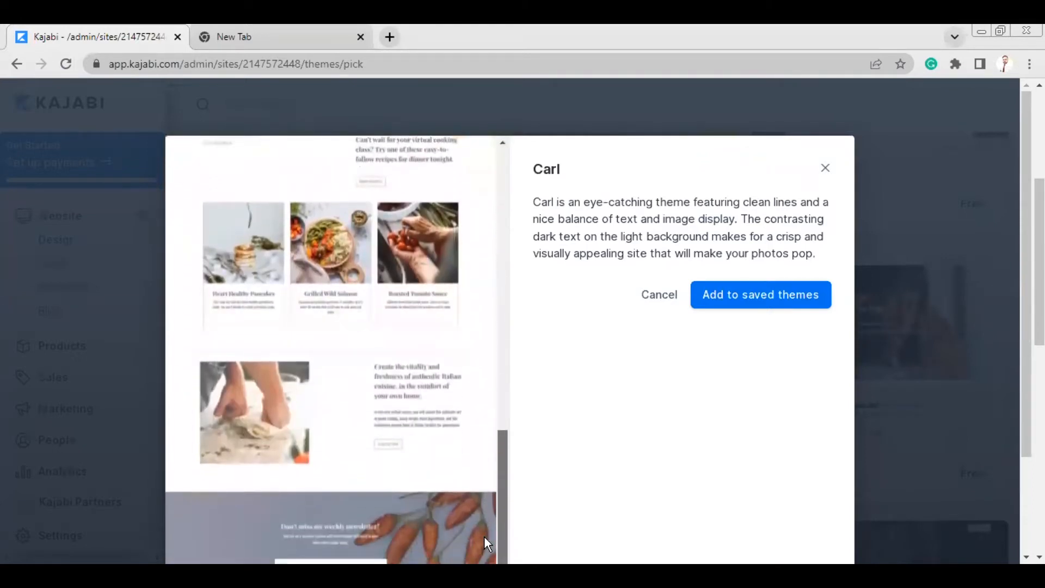
pyautogui.click(893, 325)
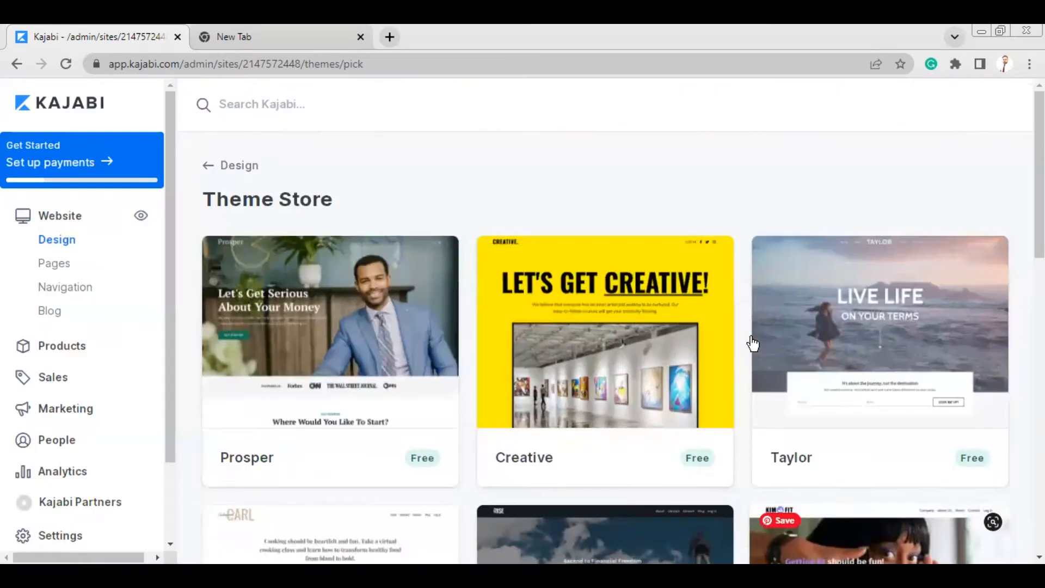
# Preview the Creative and Taylor themes and close each preview without adding it
pyautogui.click(627, 351)
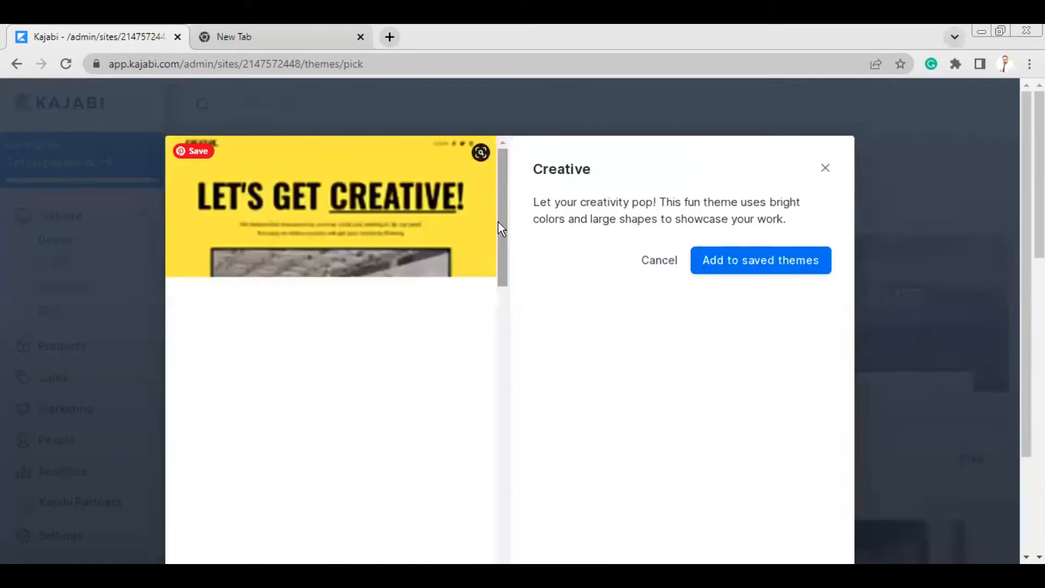
pyautogui.moveTo(499, 226)
pyautogui.mouseDown()
pyautogui.moveTo(486, 560)
pyautogui.moveTo(502, 560)
pyautogui.moveTo(514, 332)
pyautogui.moveTo(504, 152)
pyautogui.mouseUp()
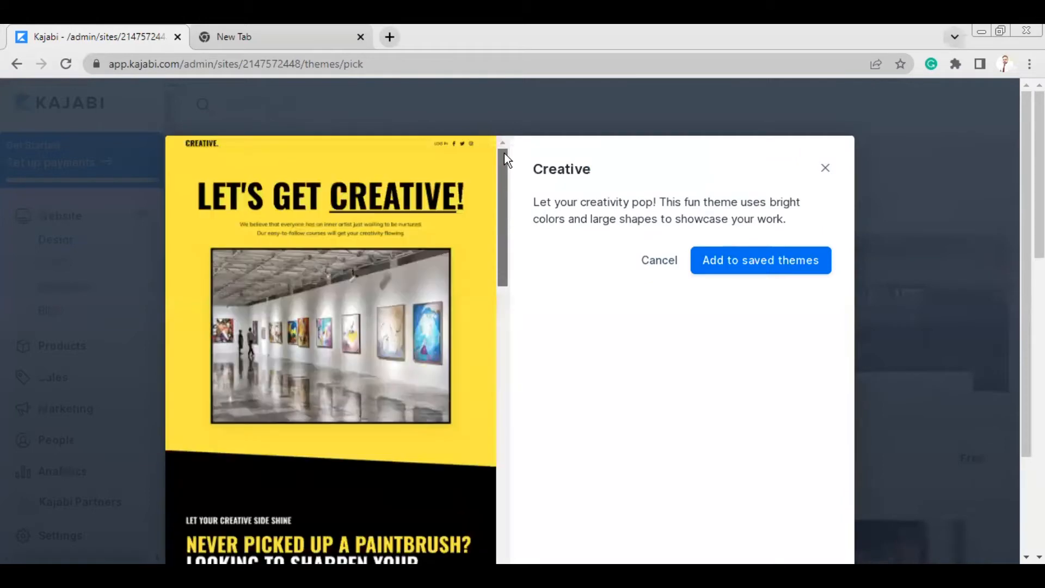
pyautogui.click(899, 281)
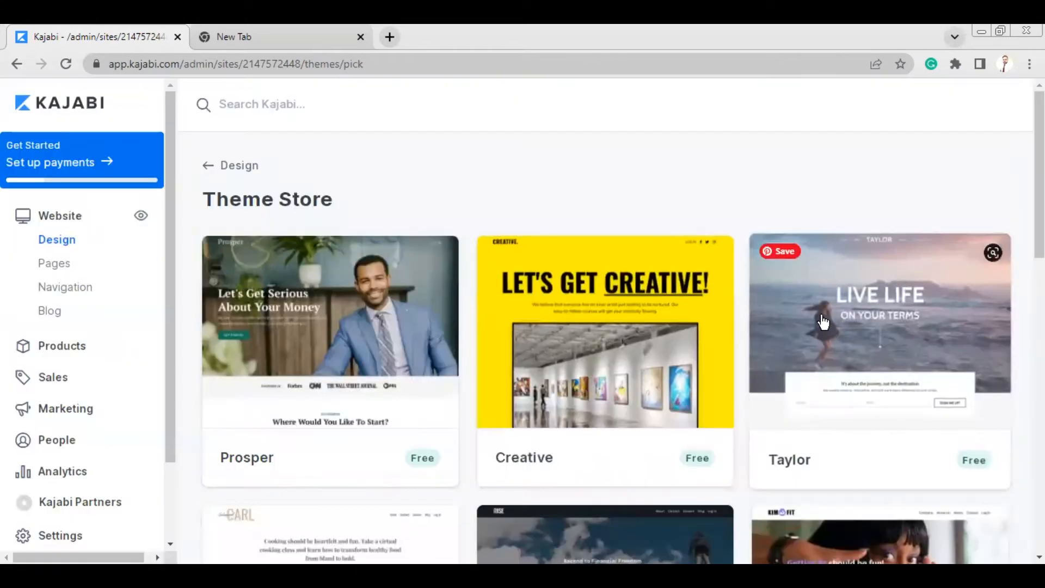
pyautogui.click(852, 301)
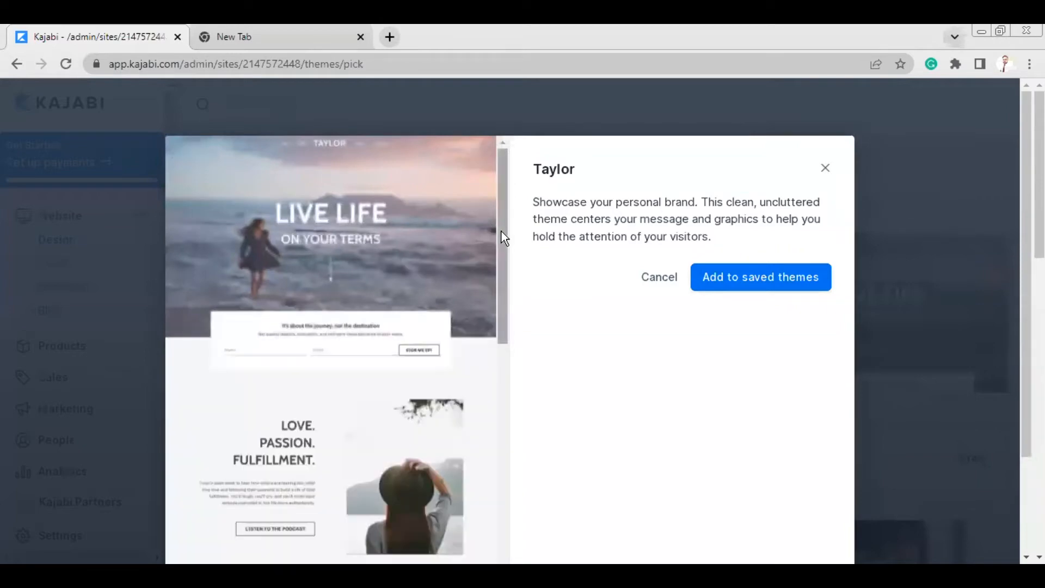
pyautogui.moveTo(501, 231); pyautogui.dragTo(658, 250)
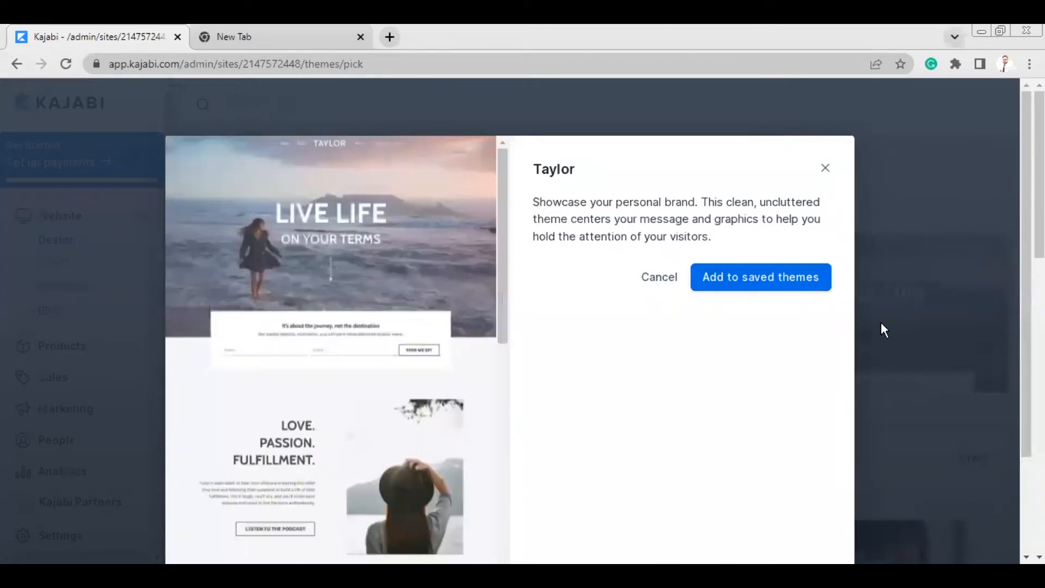
pyautogui.click(880, 322)
# Preview the Prosper theme and add it to the saved themes
pyautogui.scroll(-2, 681, 310)
pyautogui.scroll(-2, 504, 320)
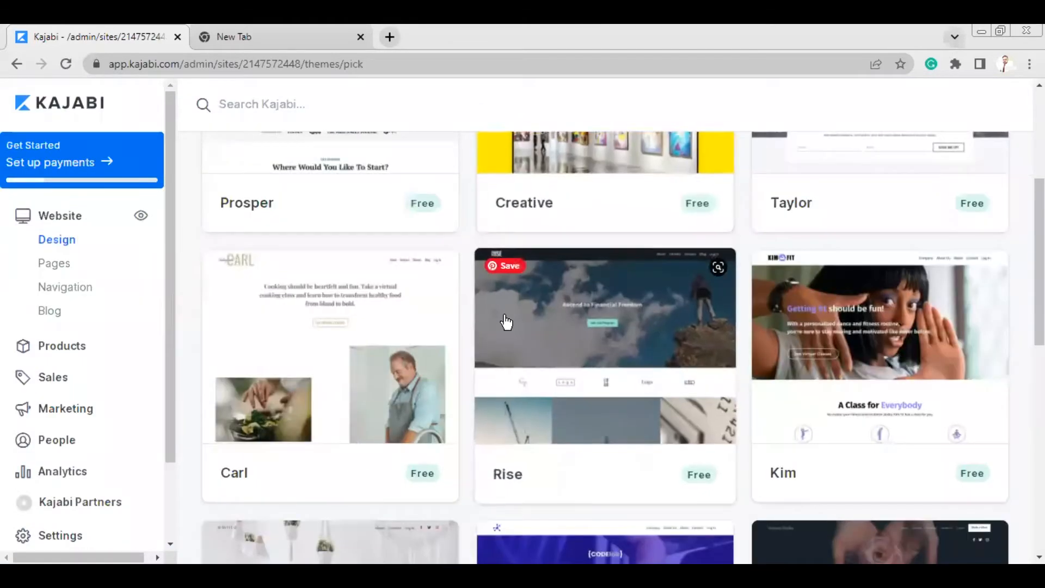
pyautogui.scroll(-4, 505, 320)
pyautogui.scroll(-4, 871, 345)
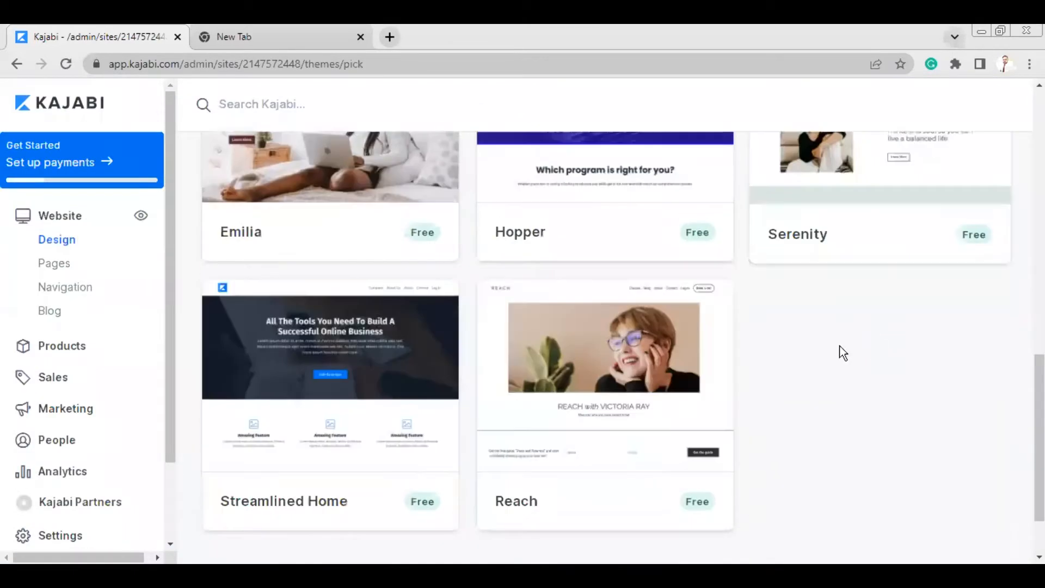
pyautogui.scroll(10, 622, 371)
pyautogui.scroll(2, 622, 371)
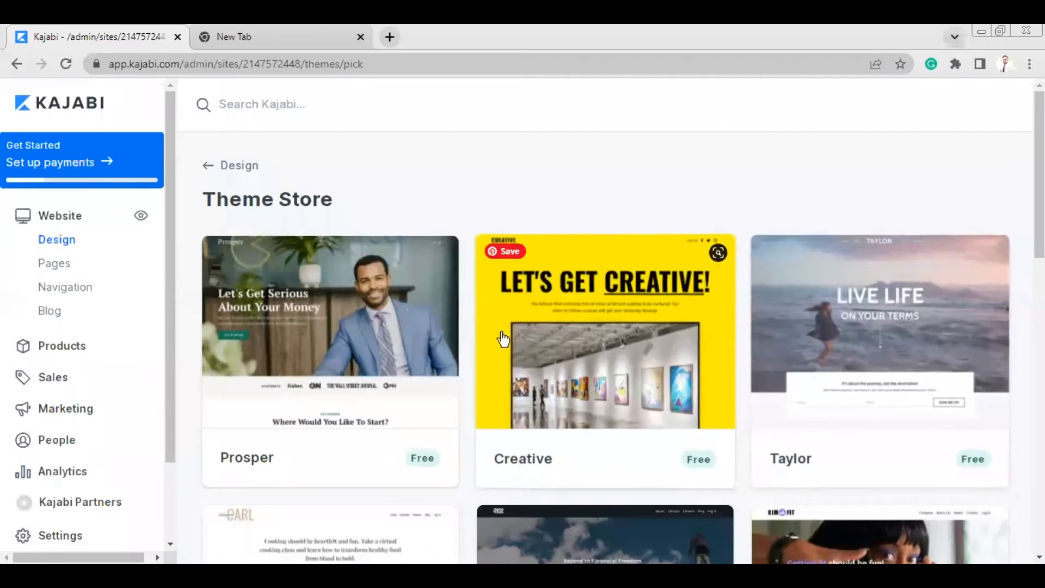
pyautogui.click(390, 328)
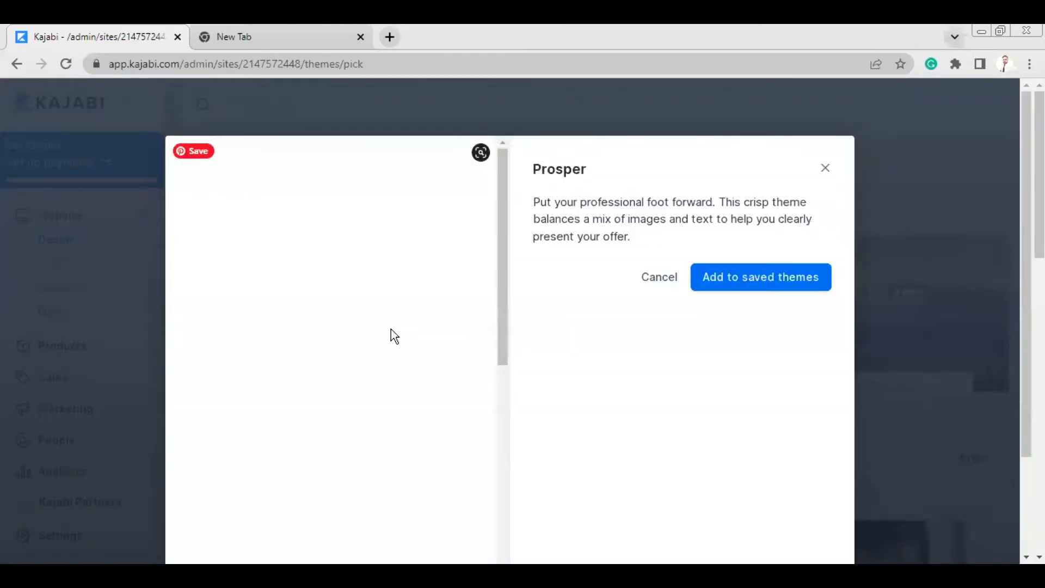
pyautogui.moveTo(505, 292); pyautogui.dragTo(472, 270)
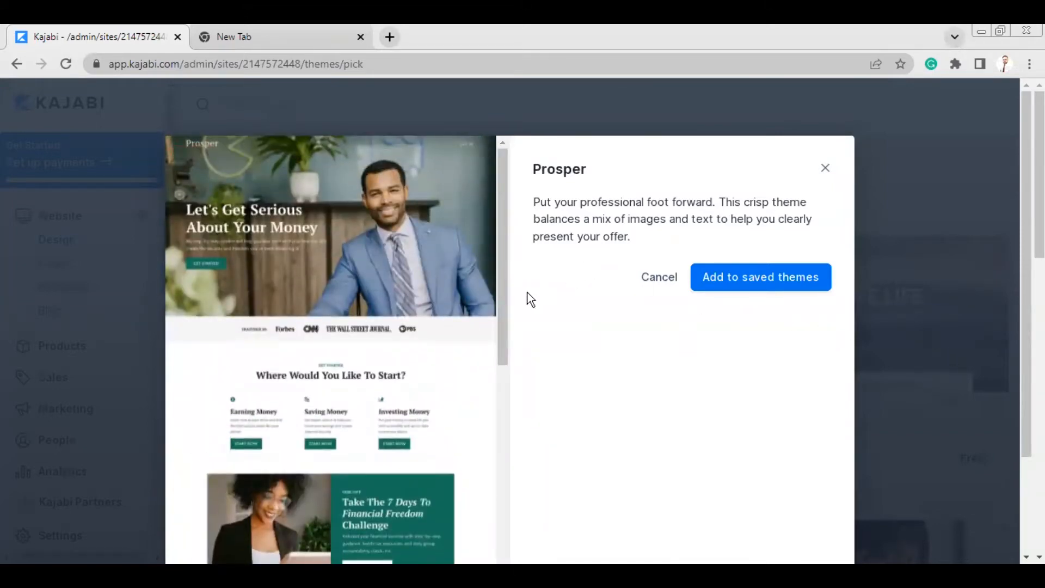
pyautogui.scroll(-10, 464, 313)
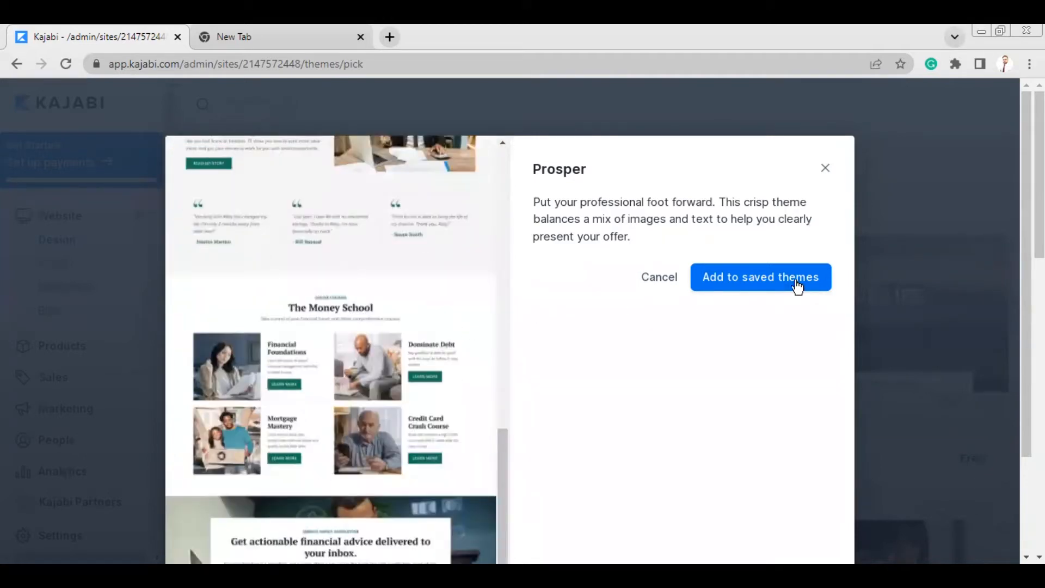
pyautogui.click(748, 284)
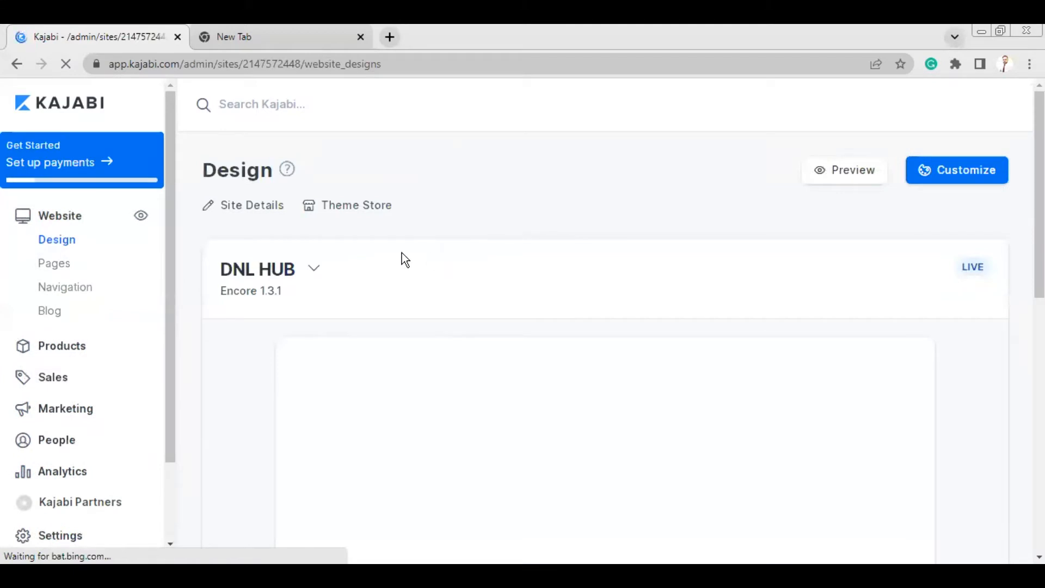
# Open the saved Prosper theme for customization without setting it live
pyautogui.scroll(-6, 475, 353)
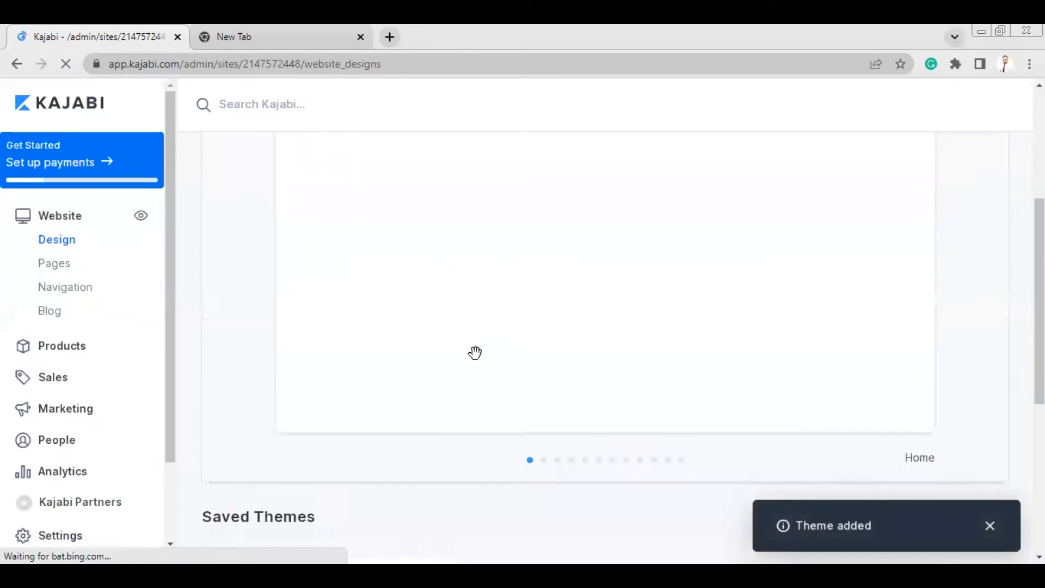
pyautogui.scroll(3, 410, 309)
pyautogui.scroll(-6, 410, 310)
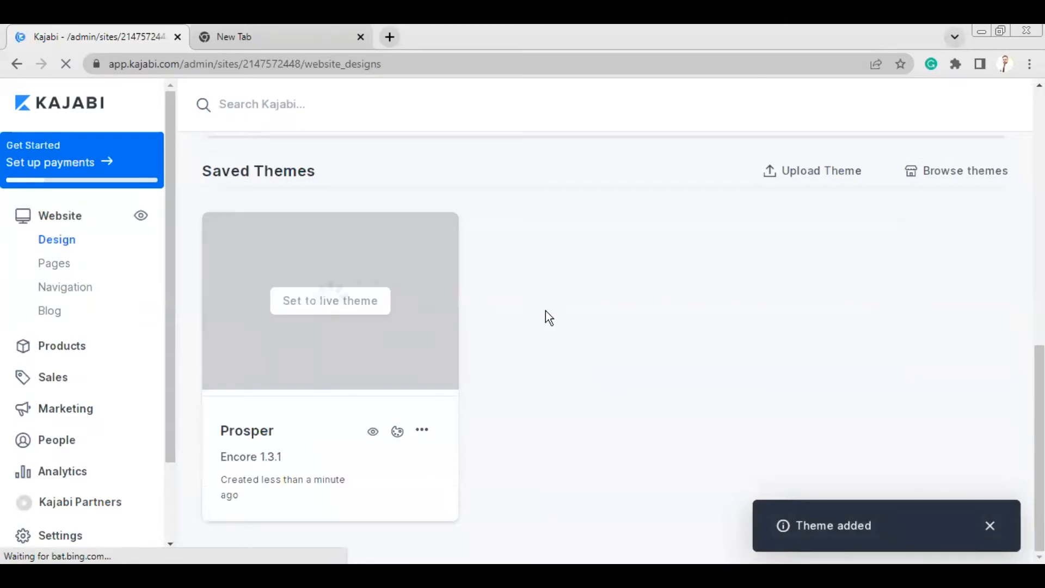
pyautogui.scroll(5, 546, 311)
pyautogui.scroll(2, 546, 309)
pyautogui.scroll(-10, 537, 318)
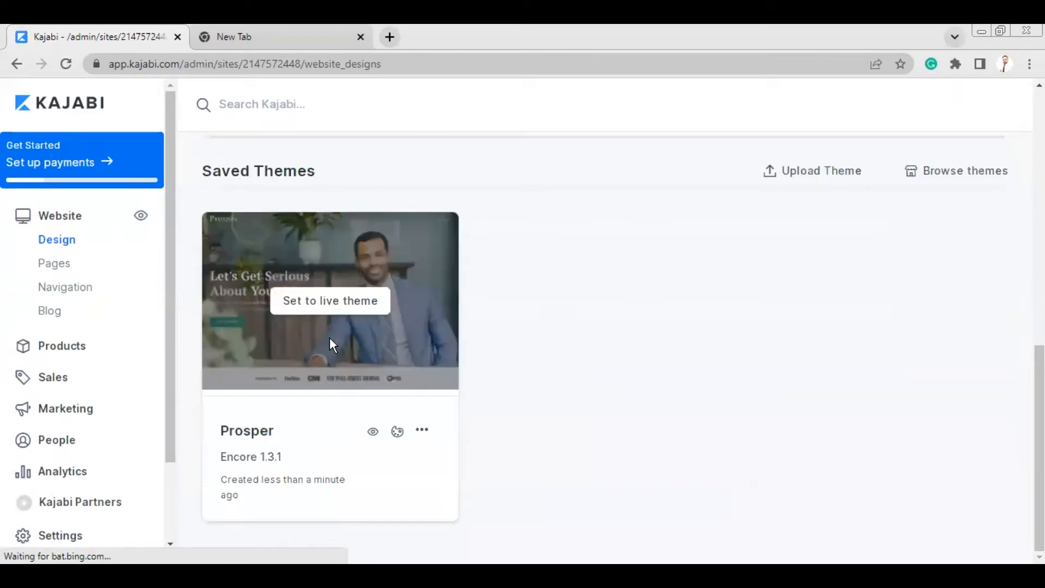
pyautogui.click(398, 432)
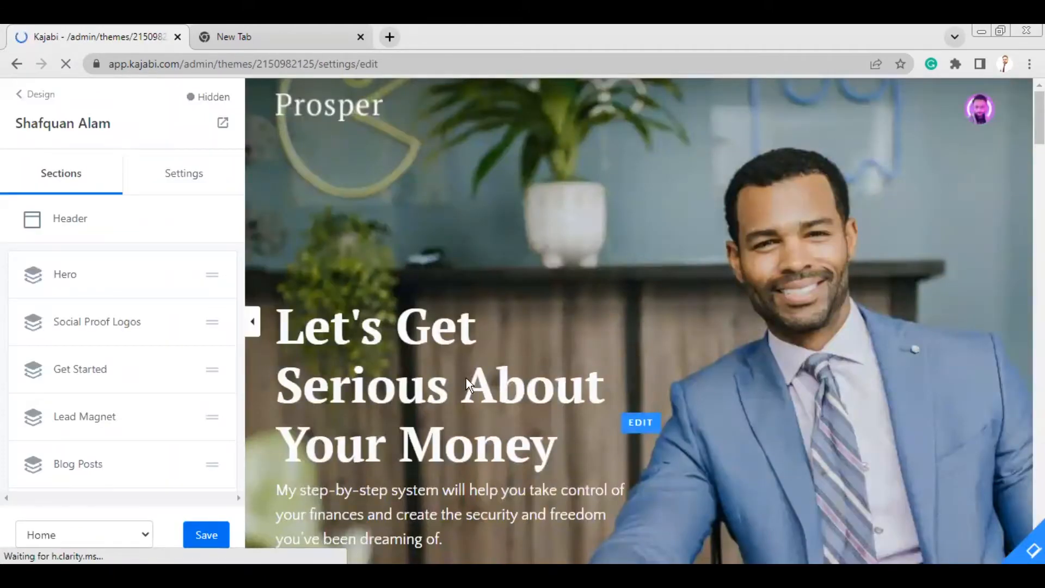
# Set the header background color to the darker purple preset
pyautogui.moveTo(1039, 117)
pyautogui.mouseDown()
pyautogui.moveTo(1039, 501)
pyautogui.moveTo(1039, 118)
pyautogui.mouseUp()
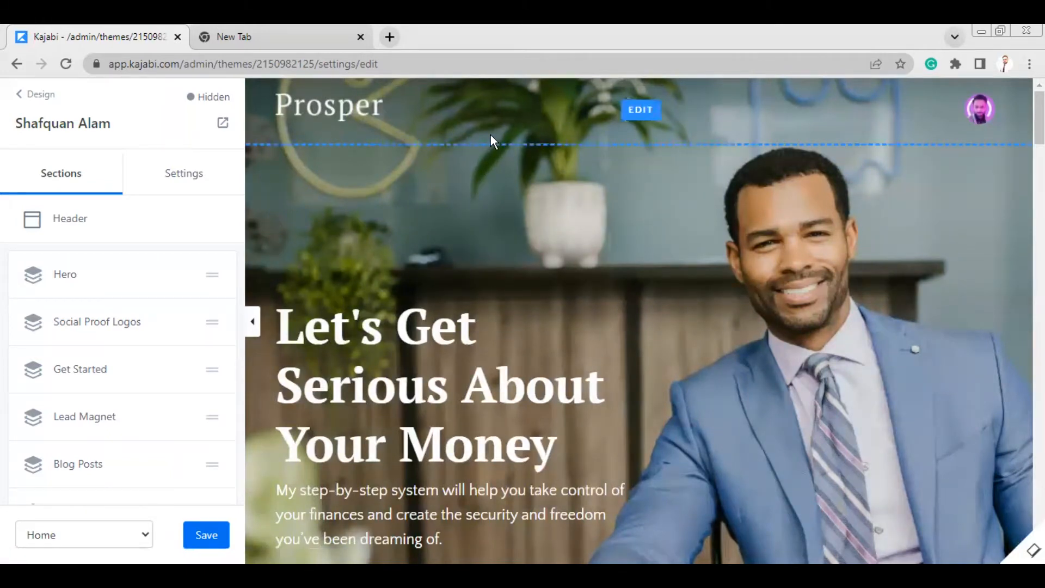
pyautogui.click(66, 220)
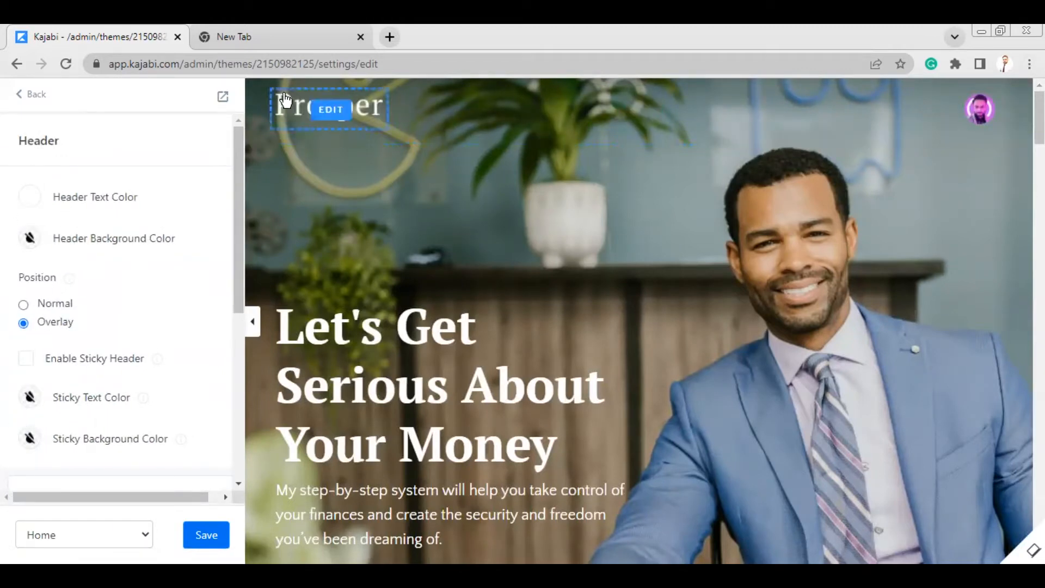
pyautogui.click(30, 238)
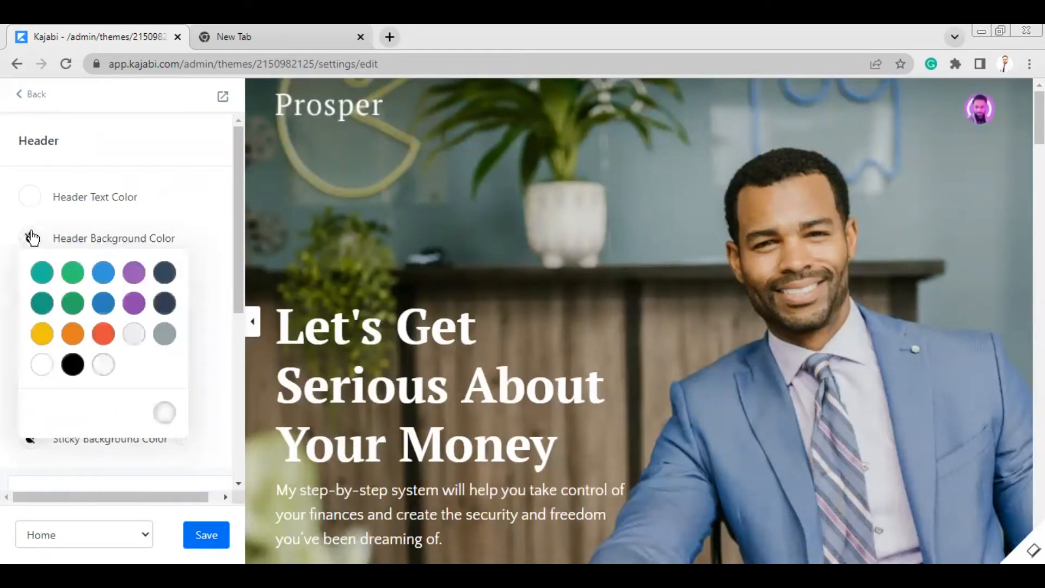
pyautogui.click(135, 305)
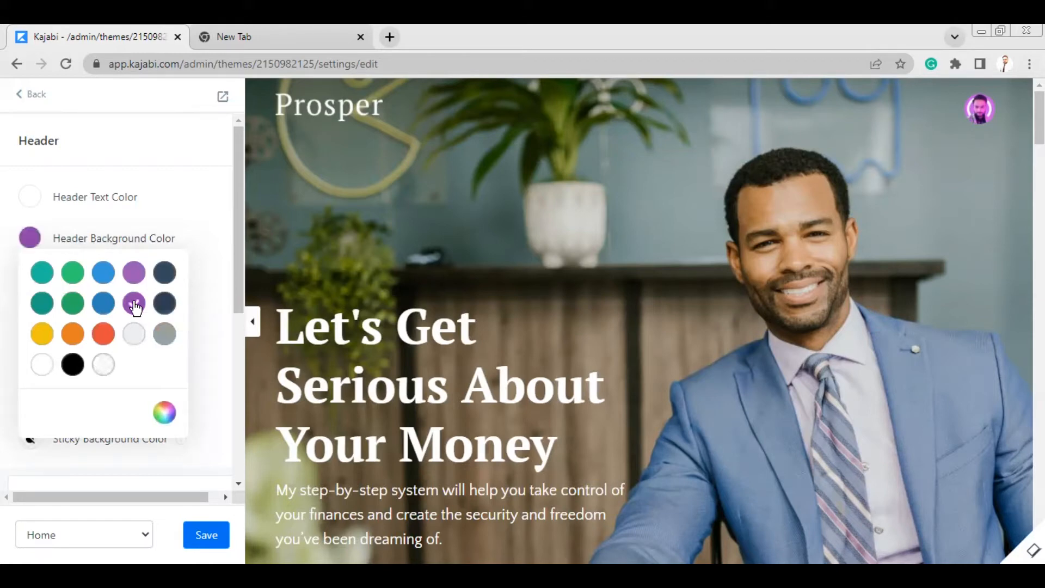
pyautogui.click(217, 313)
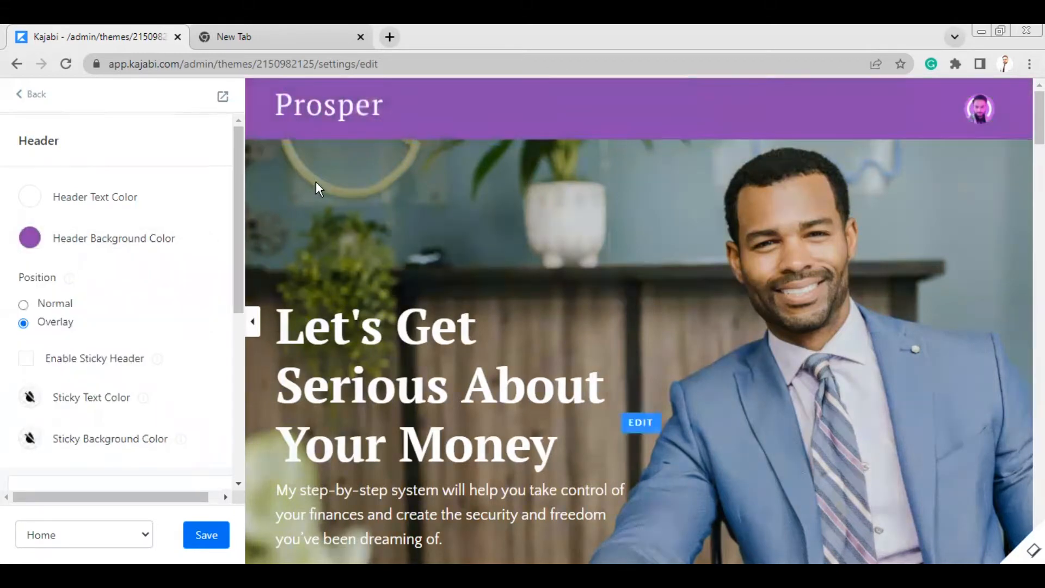
# Set the header background color to transparent and return to the section list
pyautogui.click(27, 238)
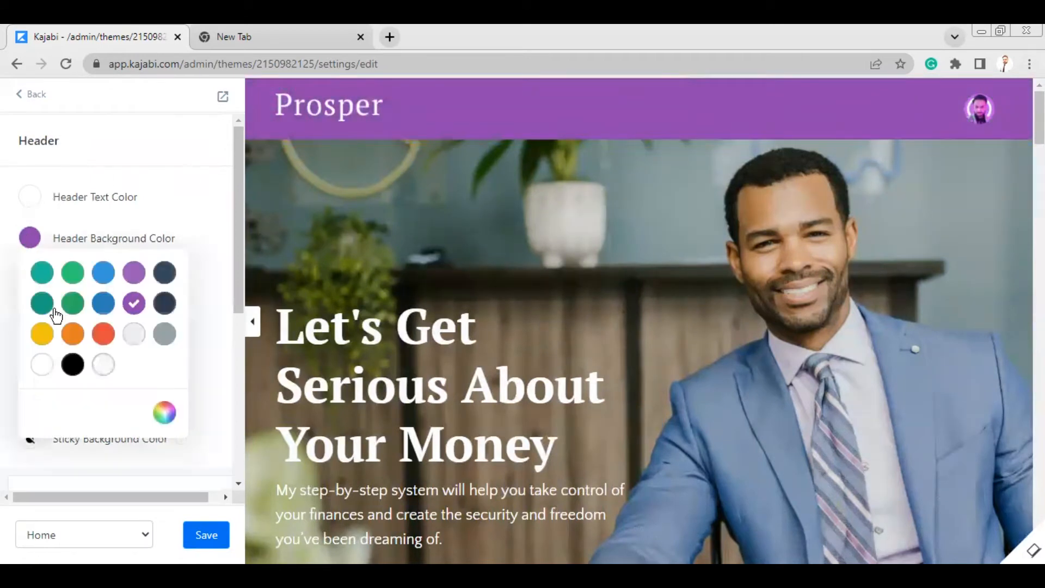
pyautogui.click(104, 373)
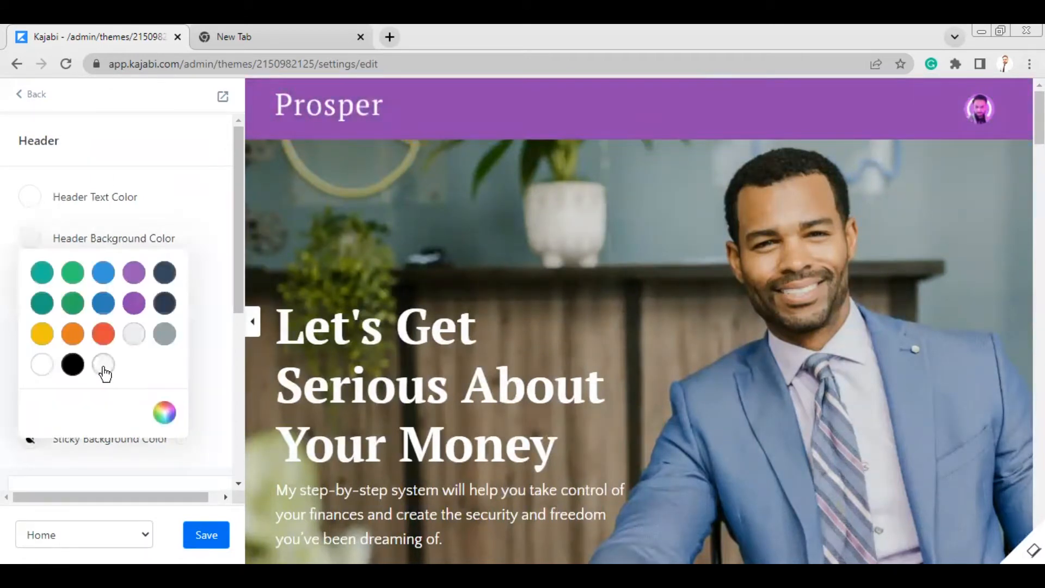
pyautogui.click(213, 354)
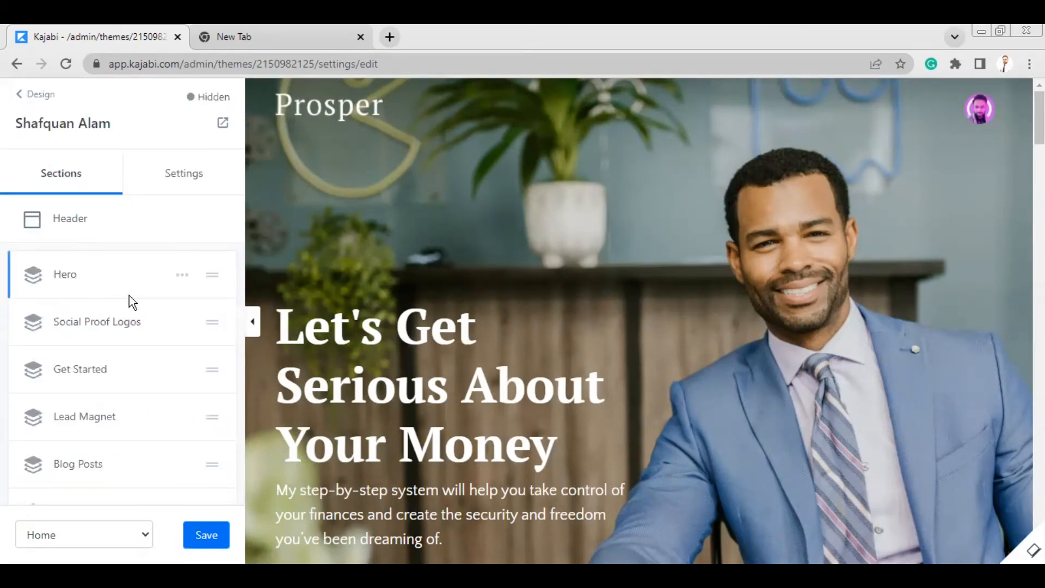
# Look through the home page's section list and open the library for adding a new section
pyautogui.scroll(-7, 135, 340)
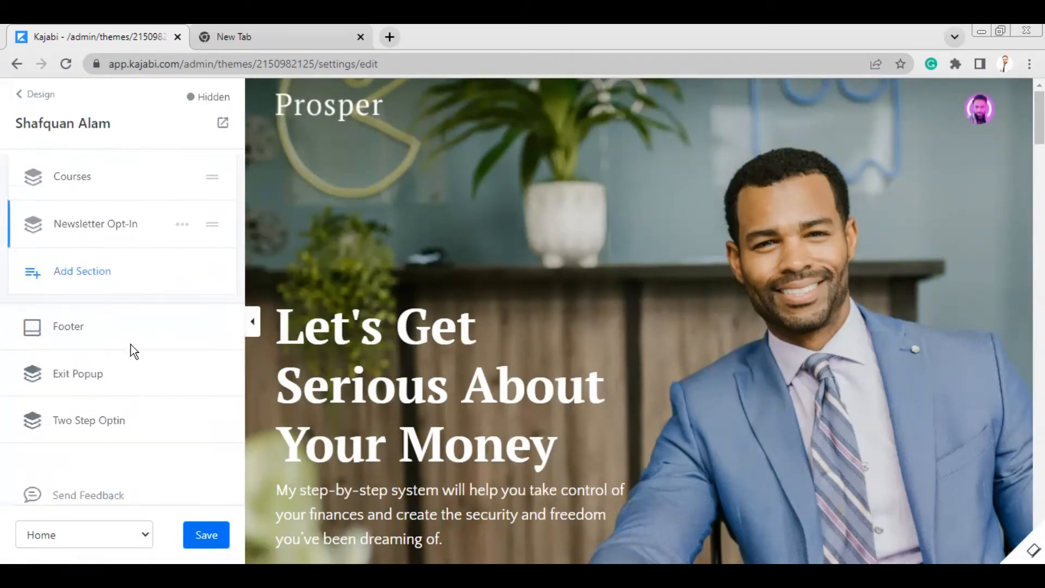
pyautogui.scroll(3, 99, 321)
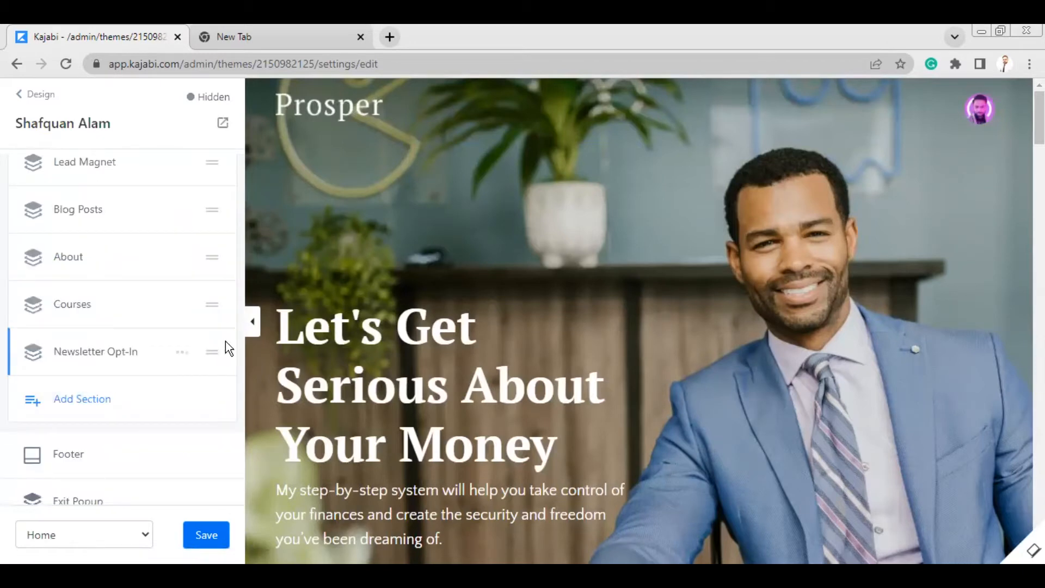
pyautogui.scroll(-2, 709, 341)
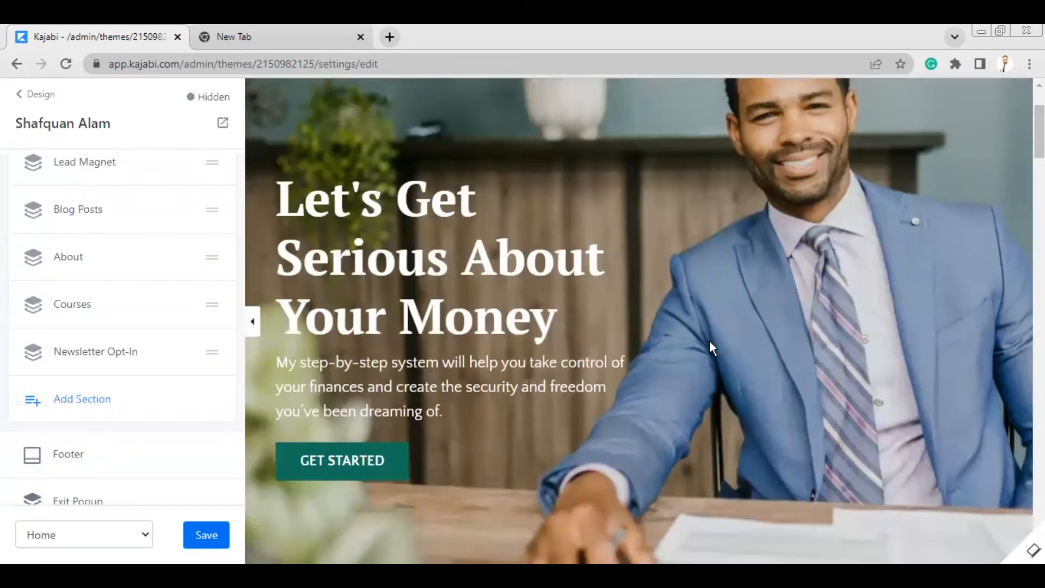
pyautogui.click(82, 400)
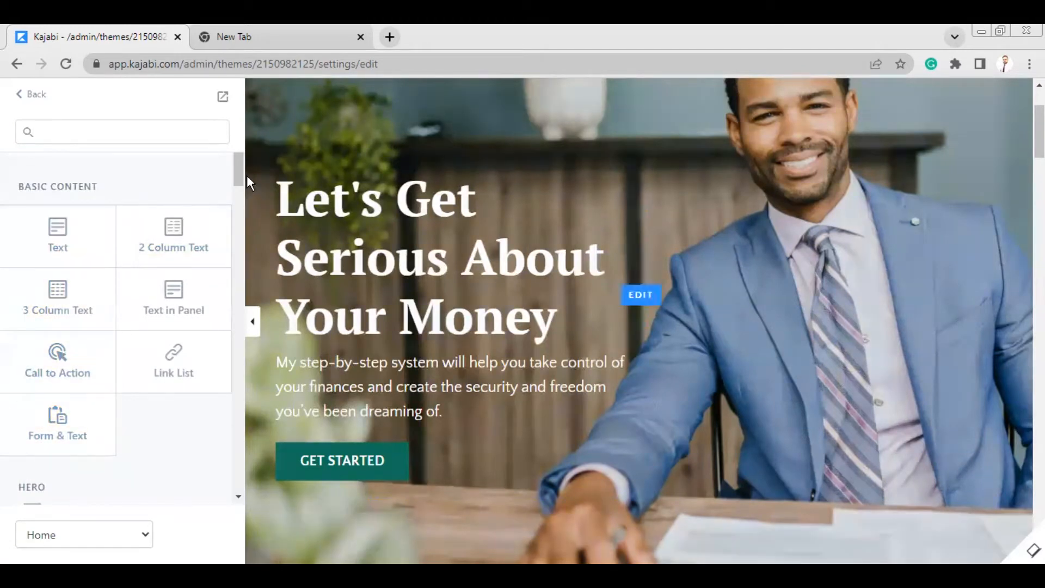
# Preview the Basic Content sections: Text, 2 Column Text, 3 Column Text, Text in Panel, Call to Action, Link List and Form & Text
pyautogui.moveTo(240, 171); pyautogui.dragTo(218, 151)
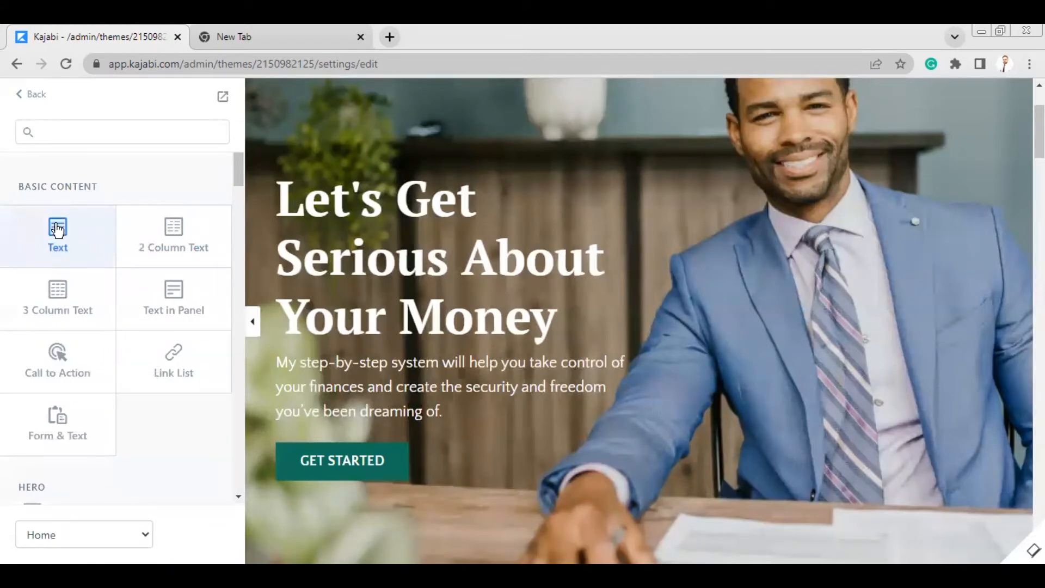
pyautogui.moveTo(59, 227)
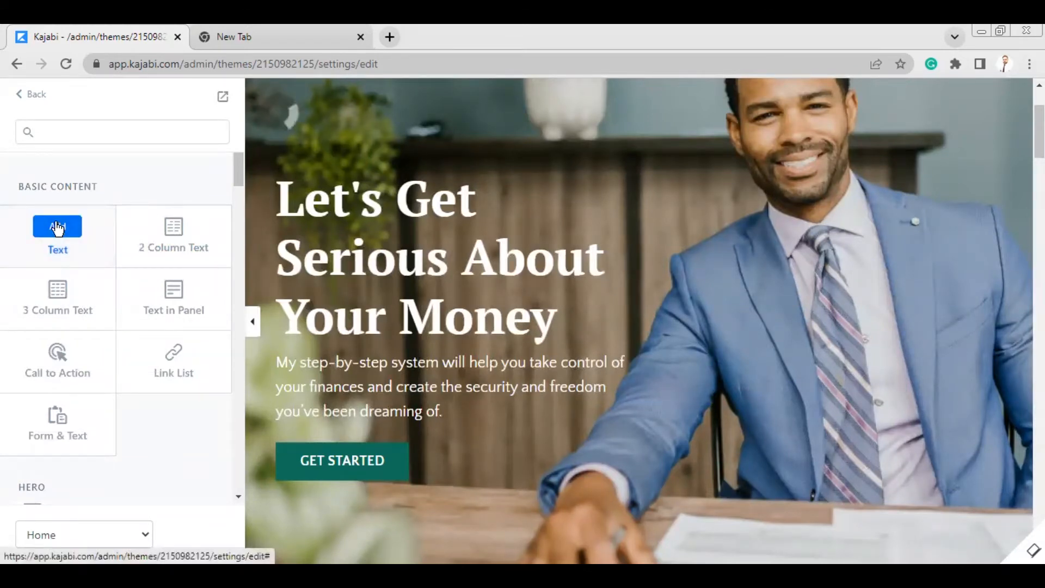
pyautogui.click(58, 228)
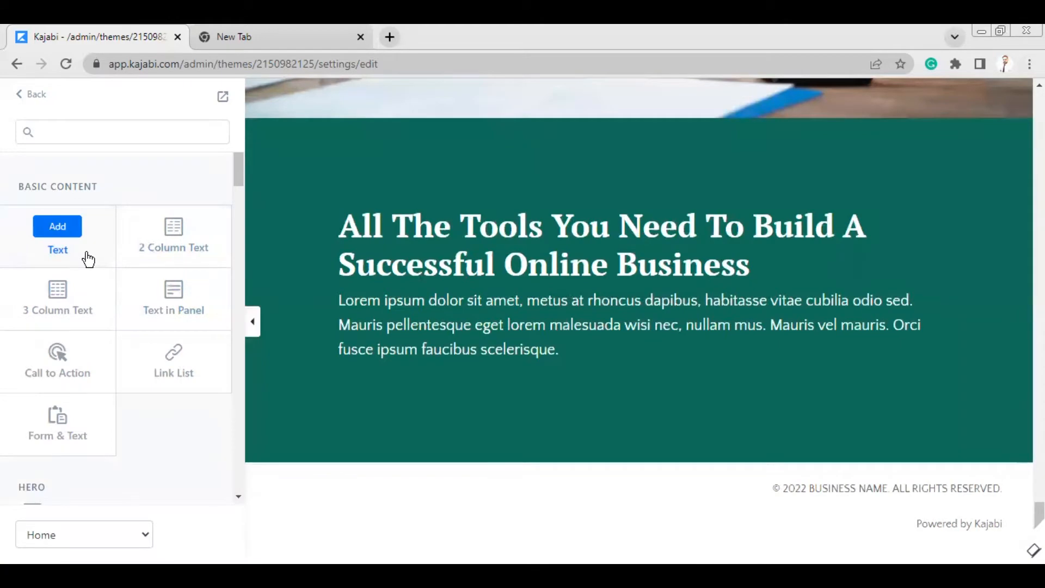
pyautogui.click(174, 251)
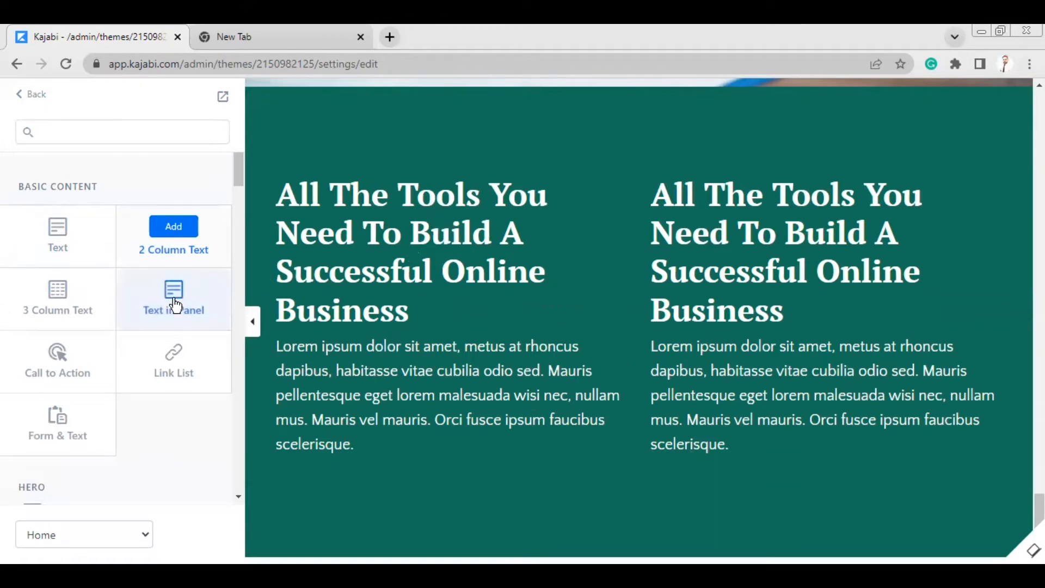
pyautogui.click(81, 313)
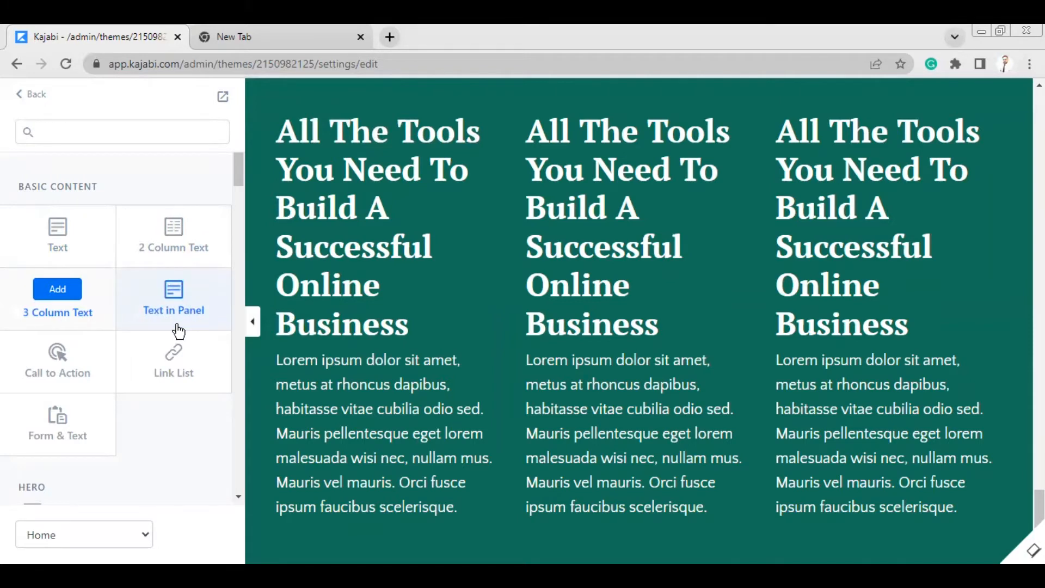
pyautogui.click(186, 306)
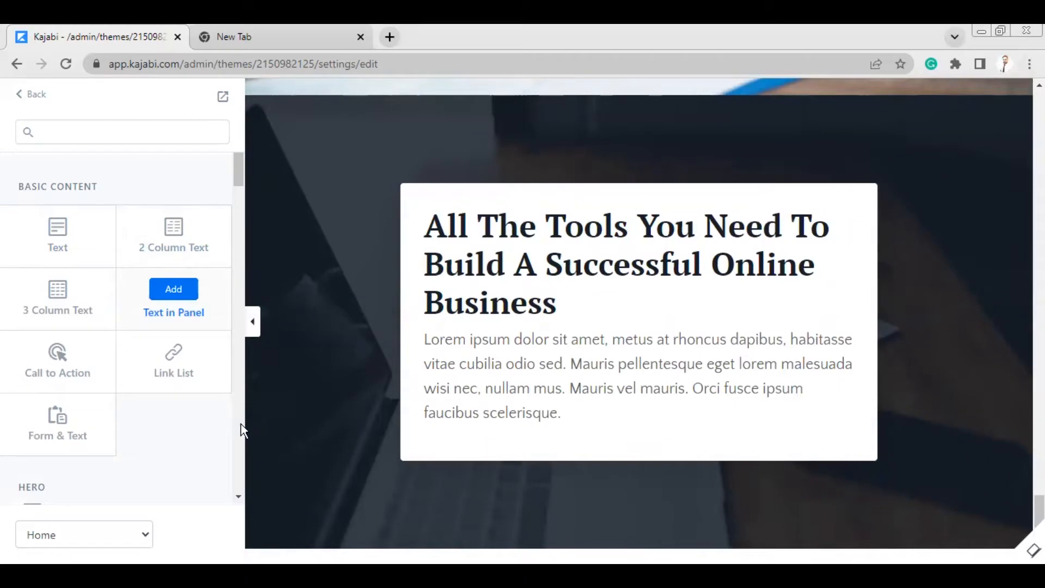
pyautogui.click(64, 352)
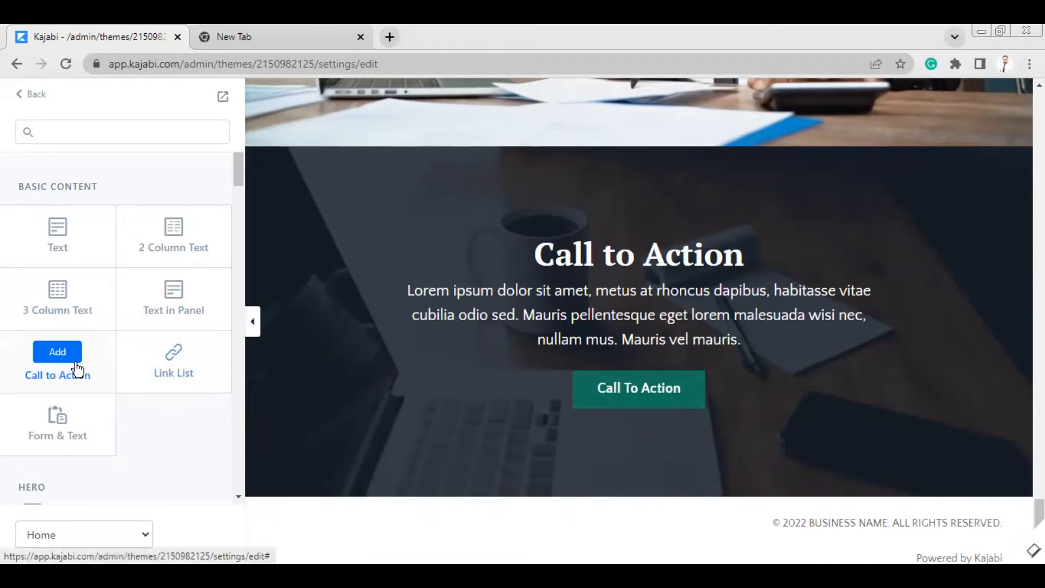
pyautogui.click(194, 358)
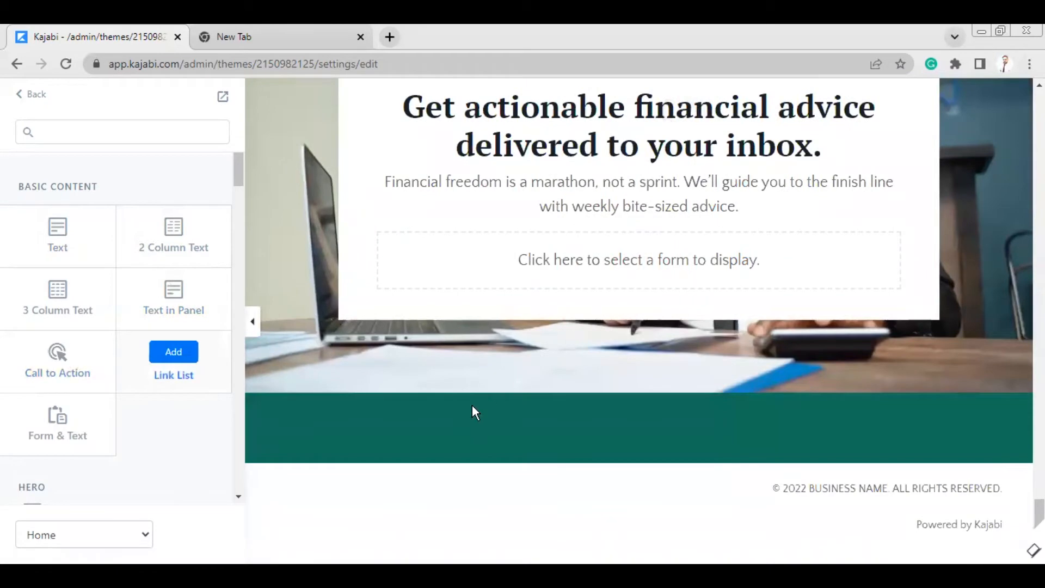
pyautogui.click(56, 429)
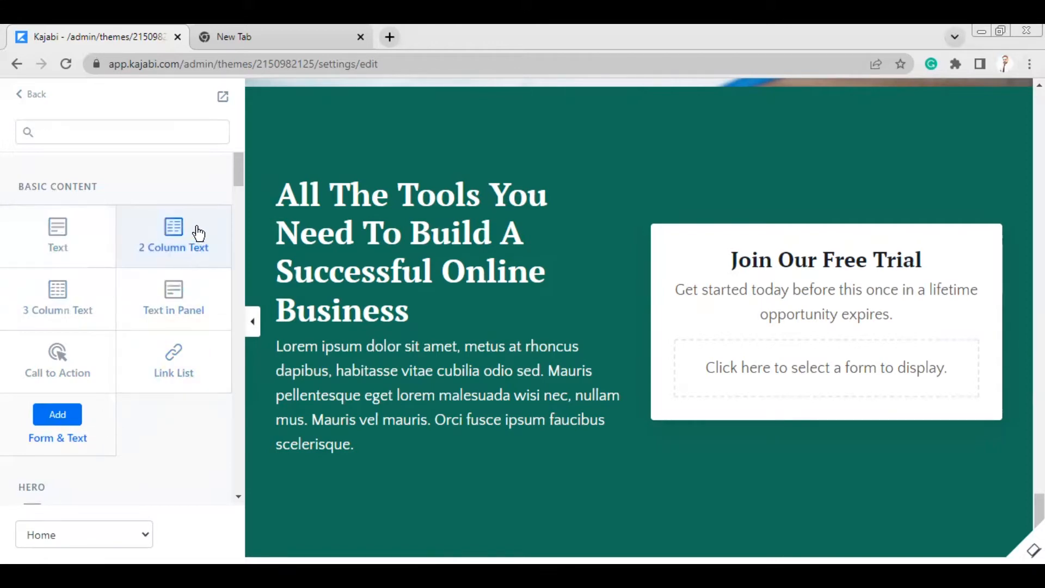
# Preview the Hero sections: Hero, Hero Countdown, Hero with Form, Hero with Image, Hero with Audio and Hero with Video
pyautogui.moveTo(239, 176); pyautogui.dragTo(237, 219)
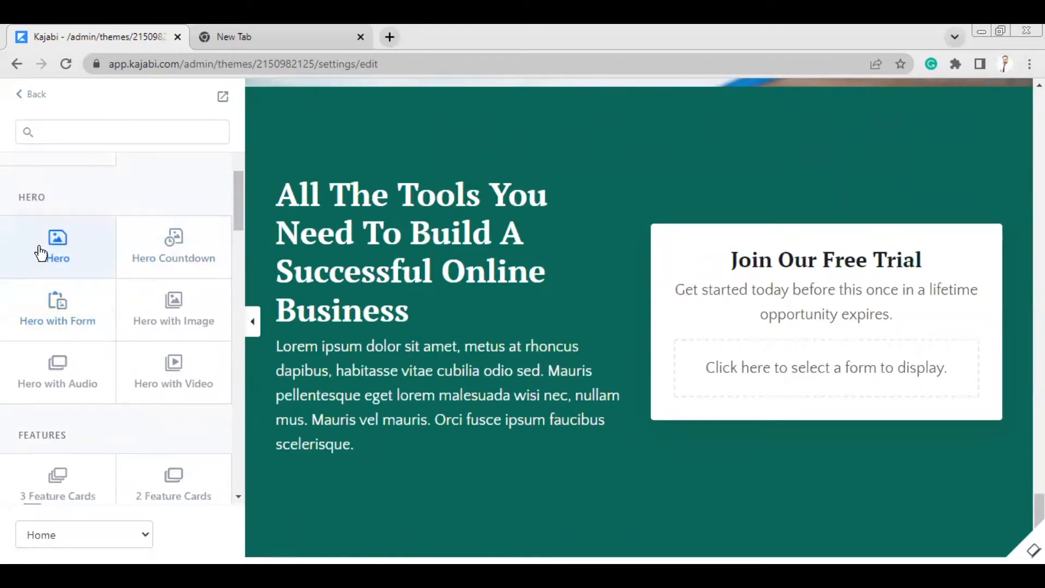
pyautogui.moveTo(41, 252)
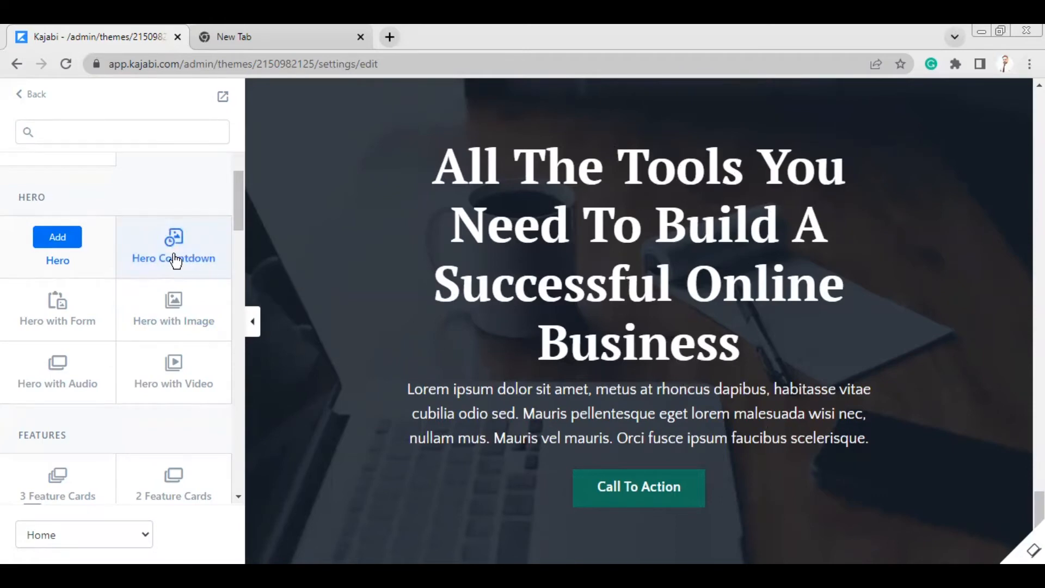
pyautogui.moveTo(175, 261)
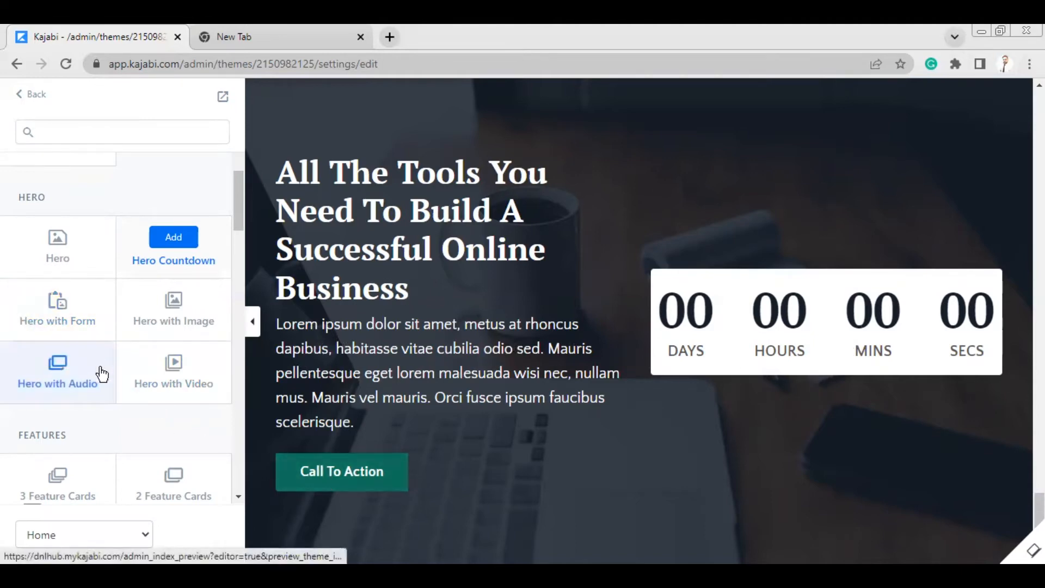
pyautogui.click(69, 301)
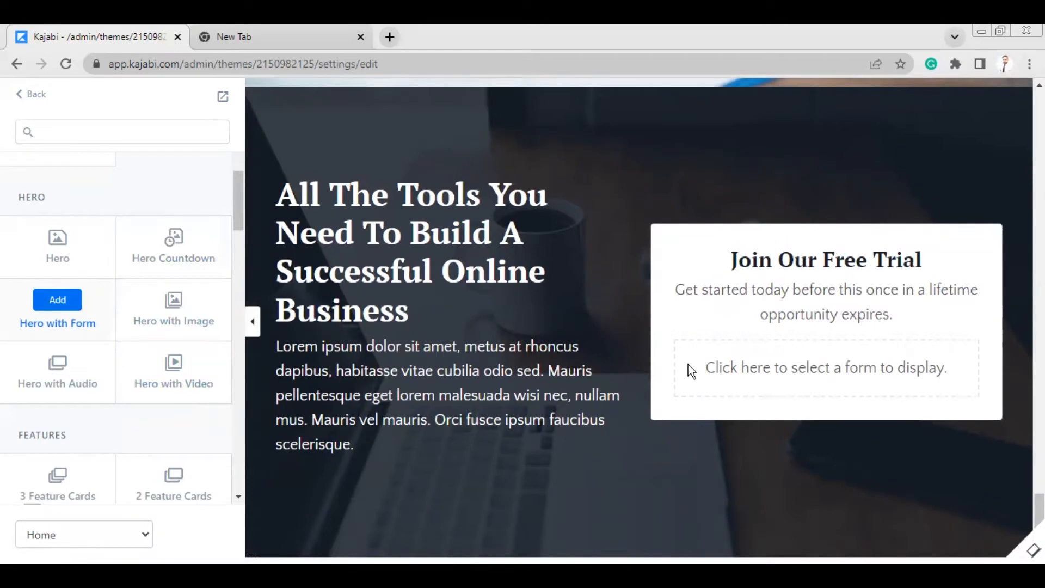
pyautogui.click(168, 312)
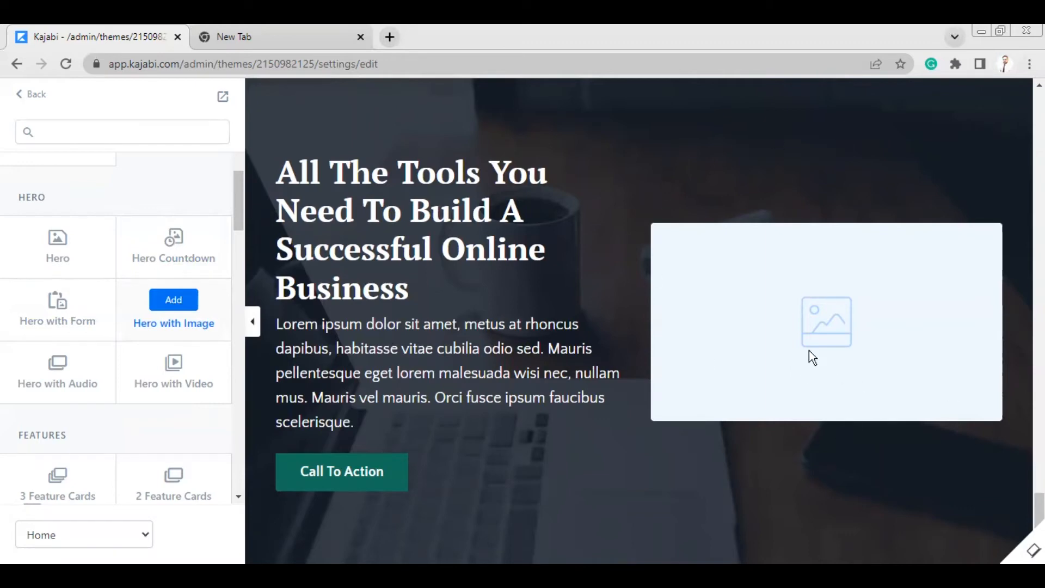
pyautogui.click(66, 375)
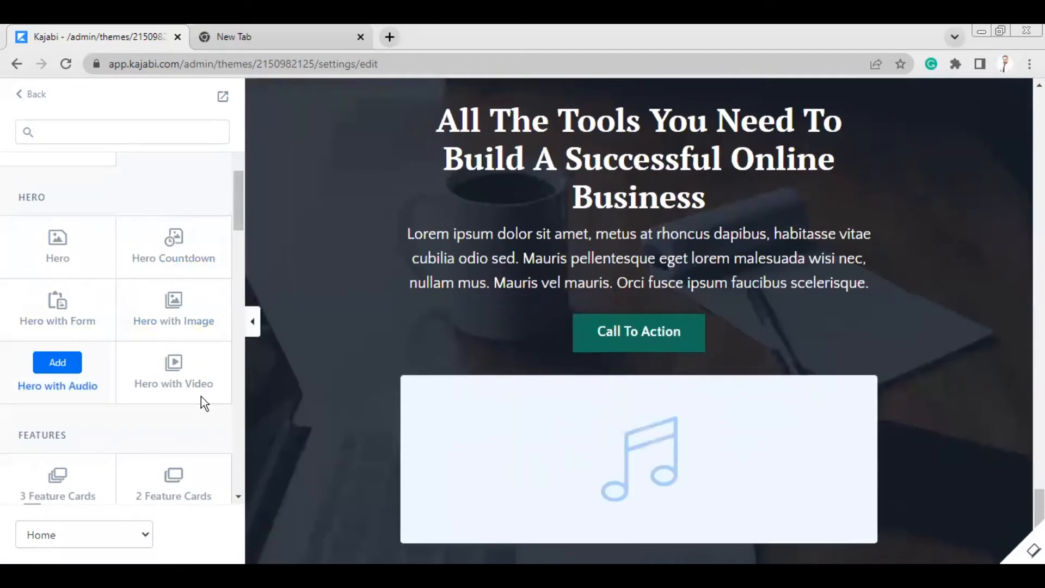
pyautogui.click(160, 386)
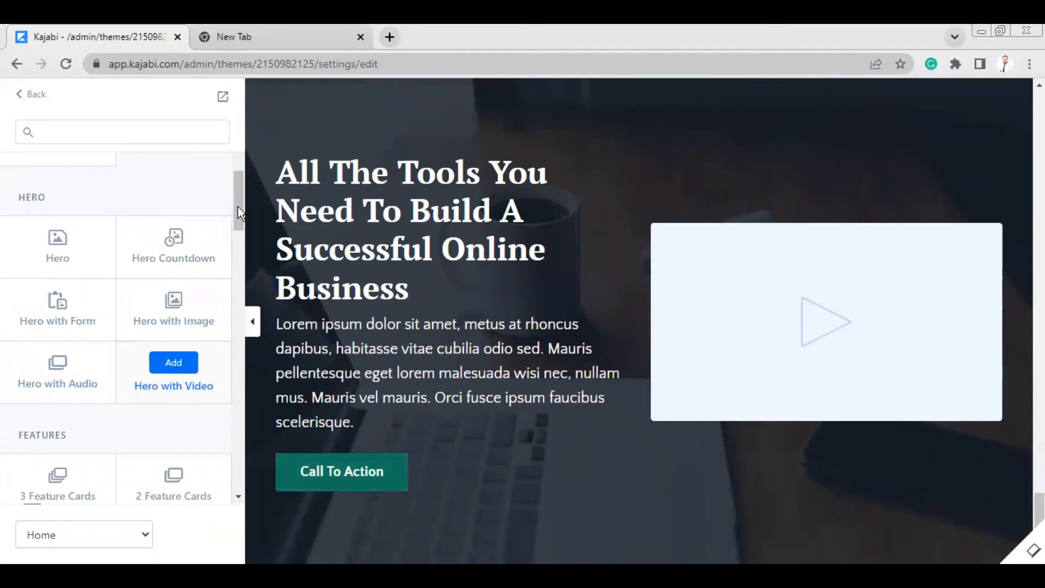
# Preview the Features sections: 3 Feature Cards, 2 Feature Cards, 3 Feature Columns and 4 Feature Columns
pyautogui.moveTo(236, 196); pyautogui.dragTo(246, 227)
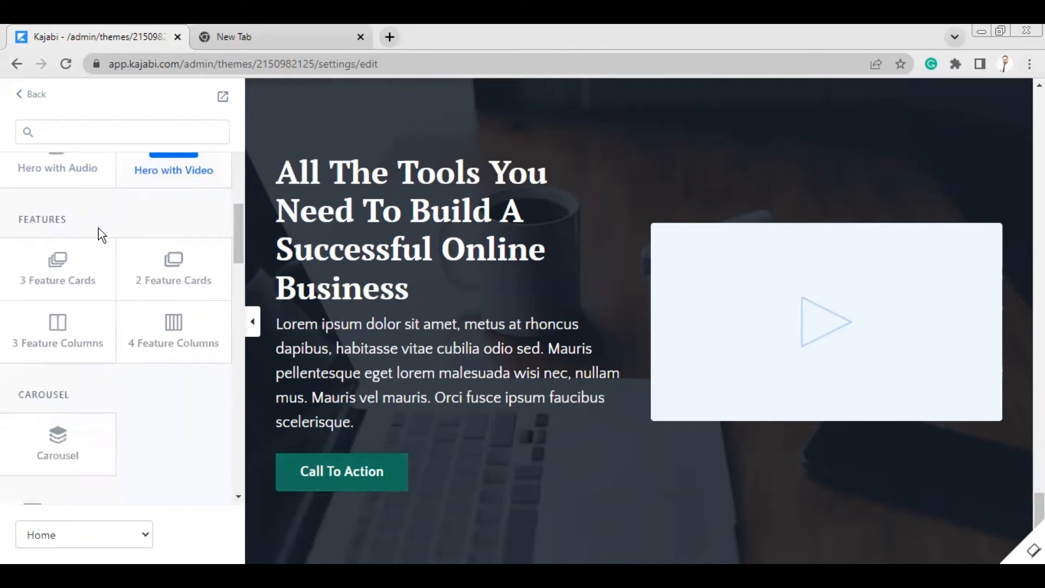
pyautogui.click(59, 261)
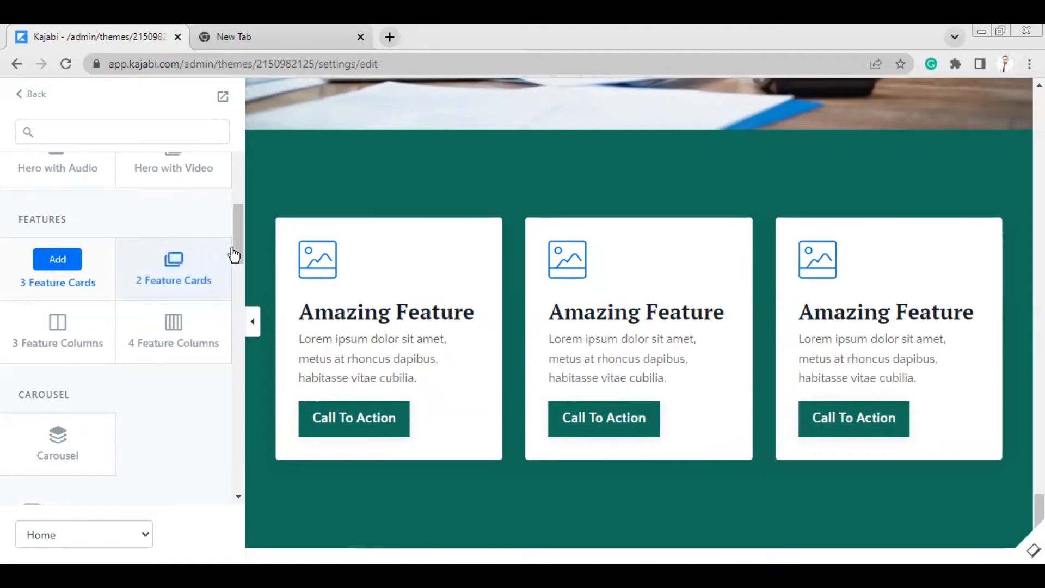
pyautogui.moveTo(198, 281)
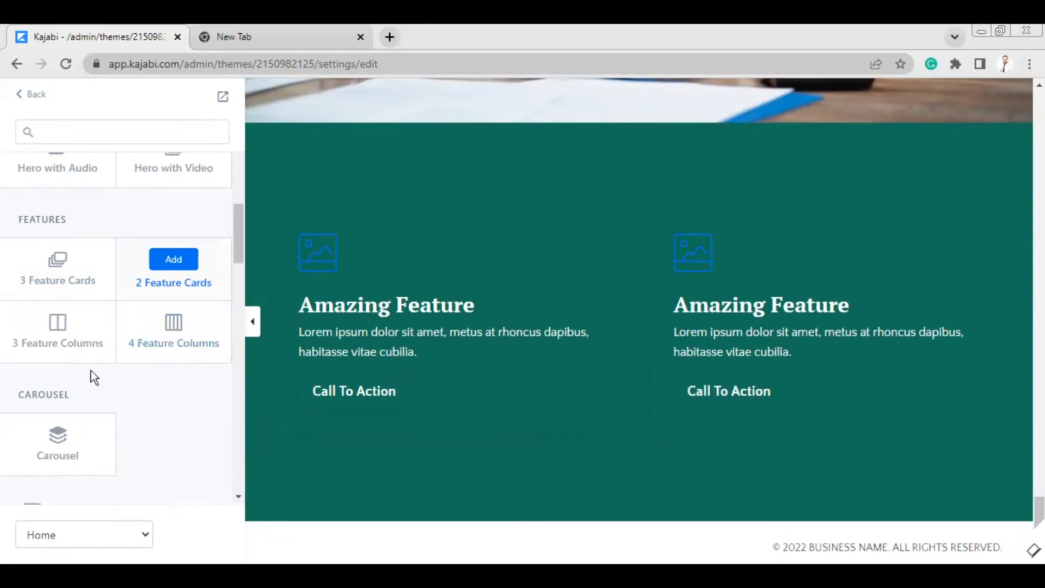
pyautogui.click(31, 339)
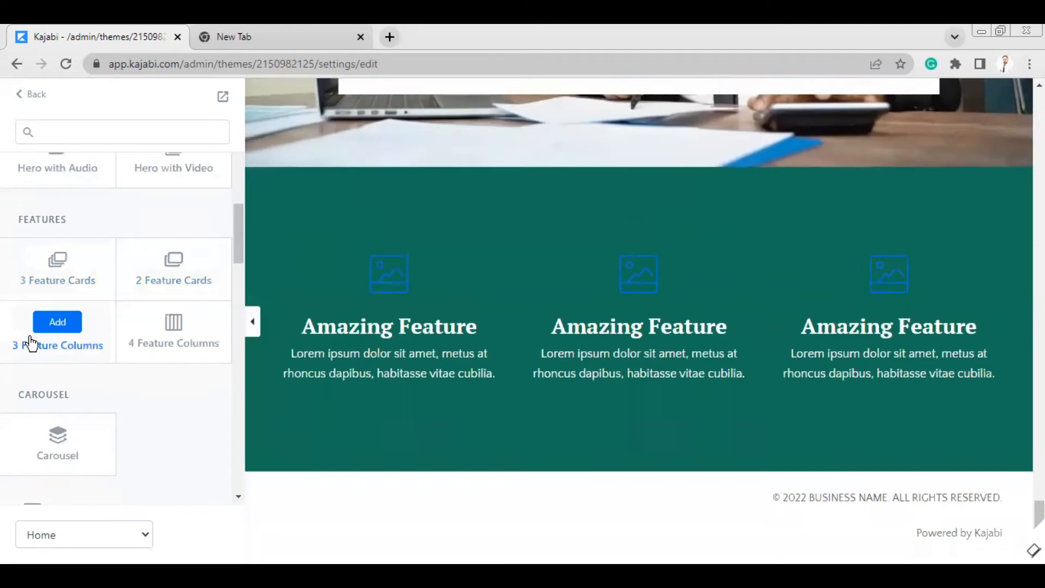
pyautogui.click(147, 346)
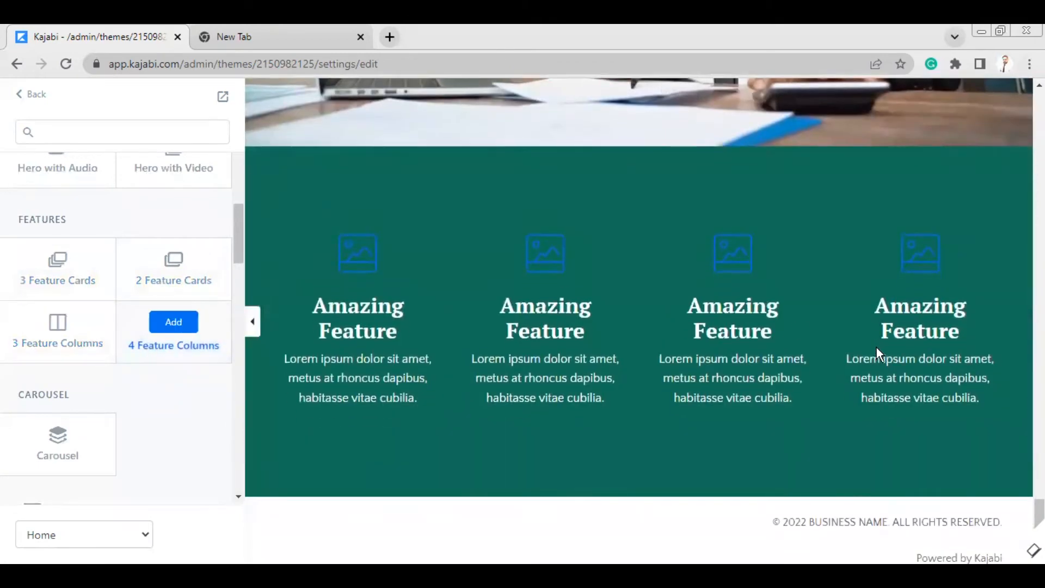
# Preview the Carousel section and advance it to its second slide
pyautogui.moveTo(237, 222); pyautogui.dragTo(234, 242)
pyautogui.click(58, 311)
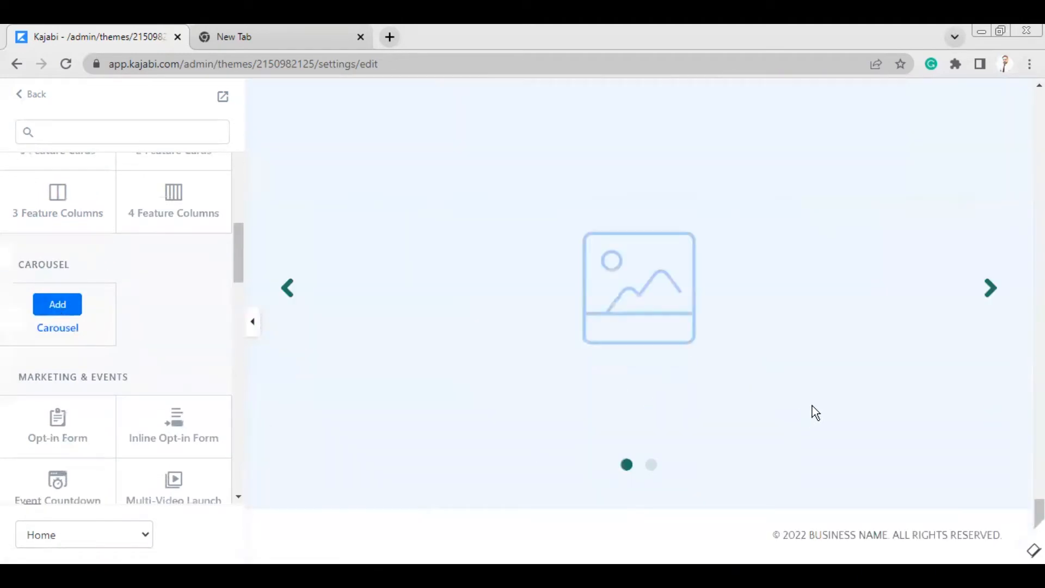
pyautogui.click(991, 290)
# Preview the Marketing & Events sections: Opt-in Form, Inline Opt-in Form, Event Countdown, Multi-Video Launch and Assessment
pyautogui.scroll(-3, 109, 356)
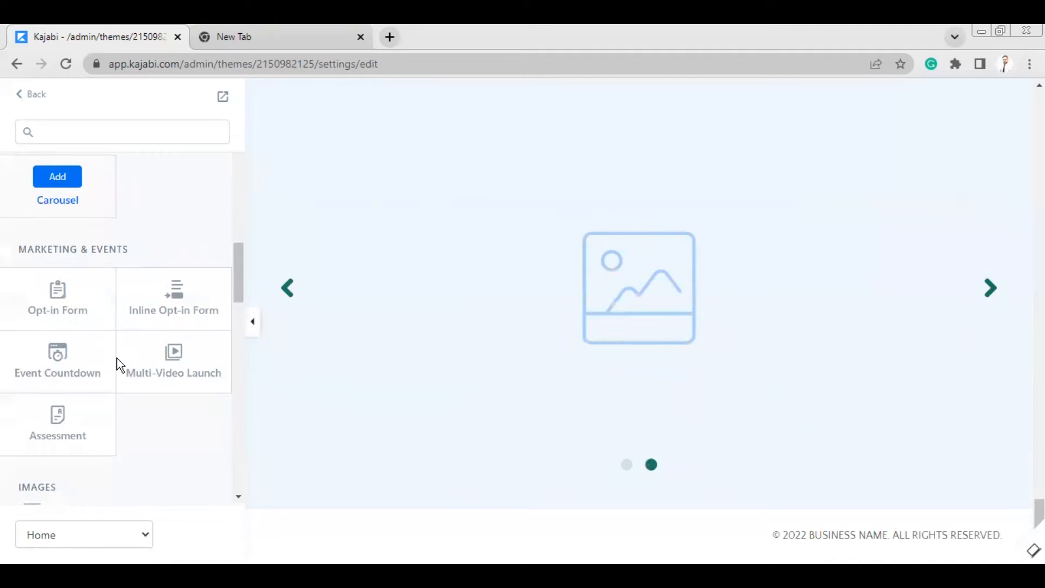
pyautogui.click(55, 290)
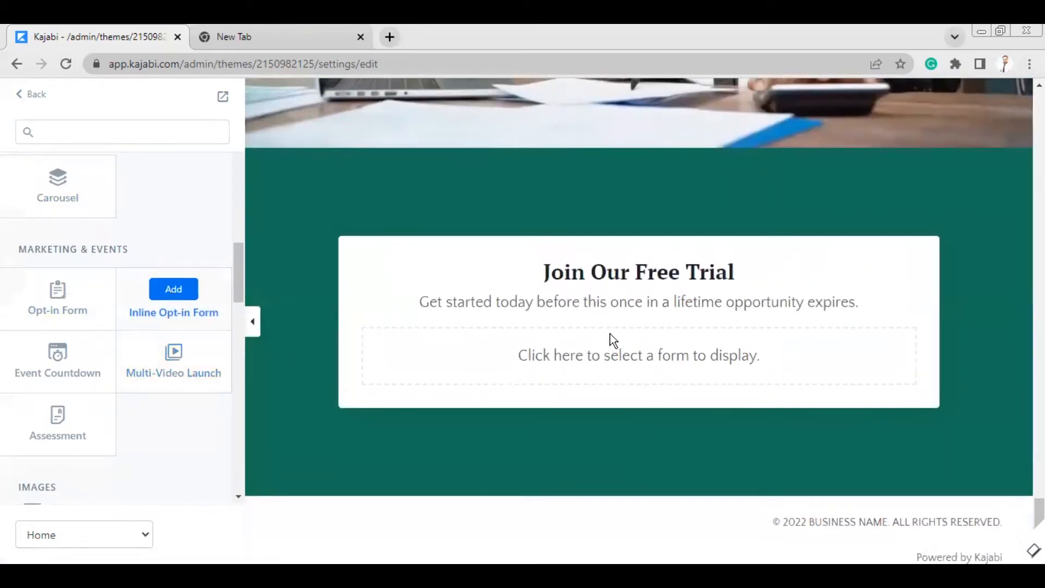
pyautogui.moveTo(58, 367)
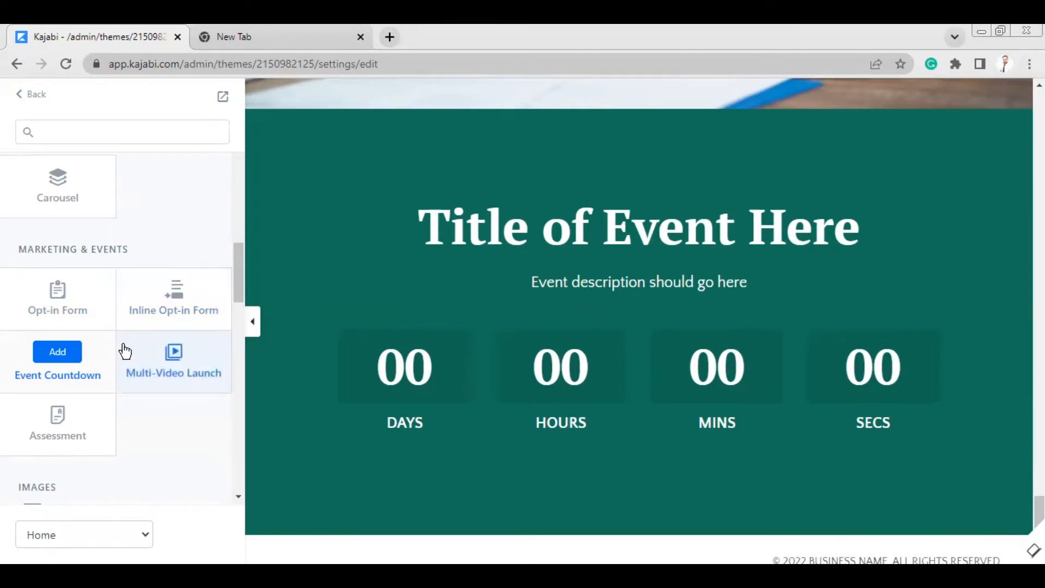
pyautogui.click(160, 379)
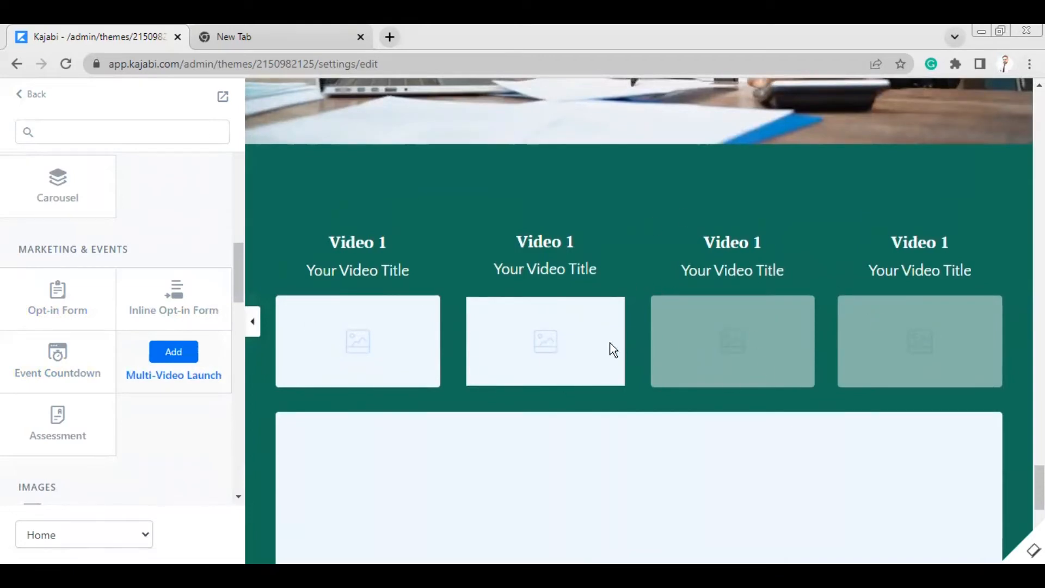
pyautogui.click(62, 439)
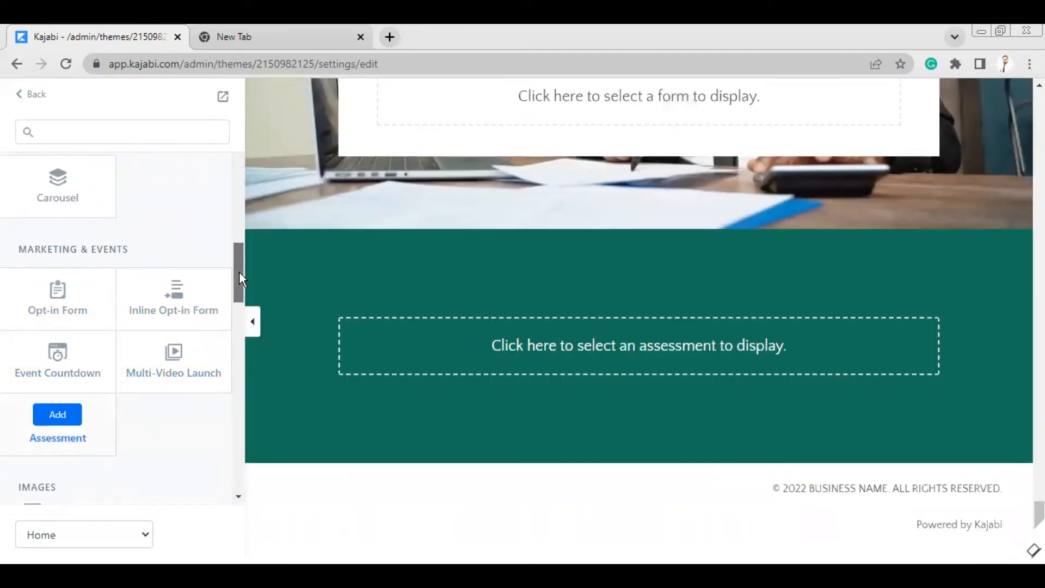
# Preview the Images sections: Image, Text & Image and Image Gallery
pyautogui.scroll(-5, 238, 277)
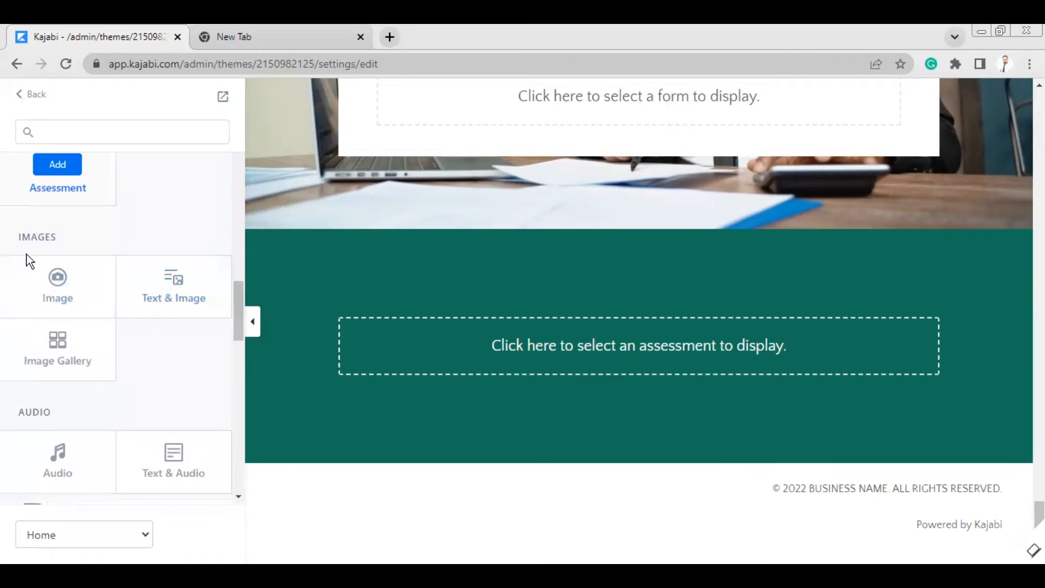
pyautogui.click(51, 294)
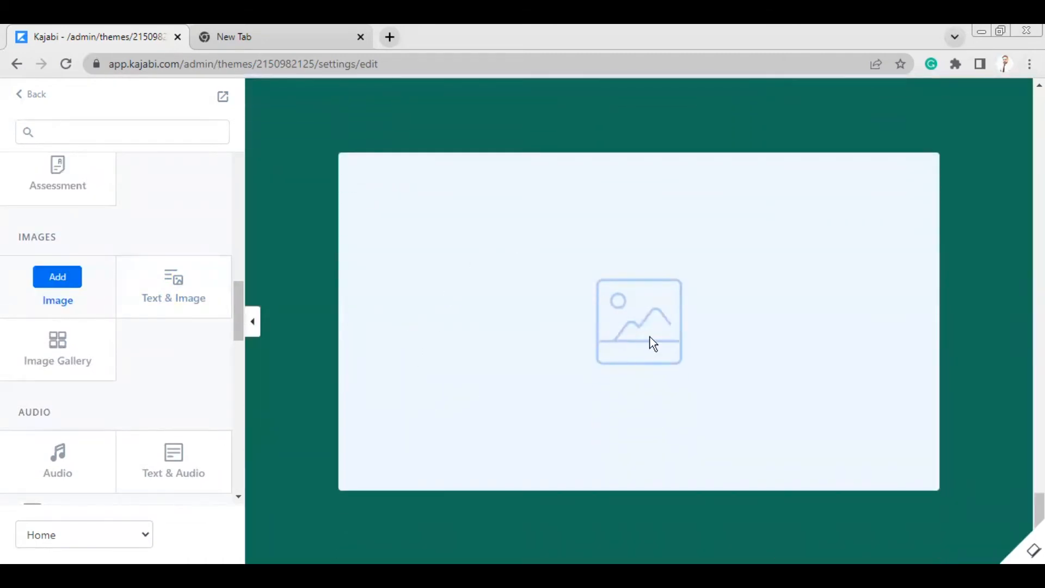
pyautogui.click(167, 288)
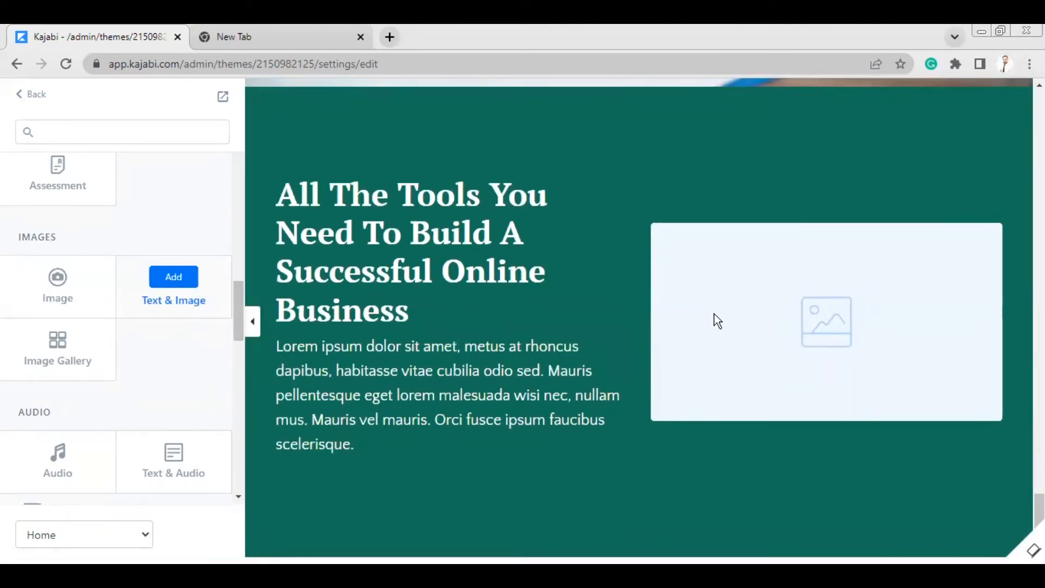
pyautogui.click(42, 359)
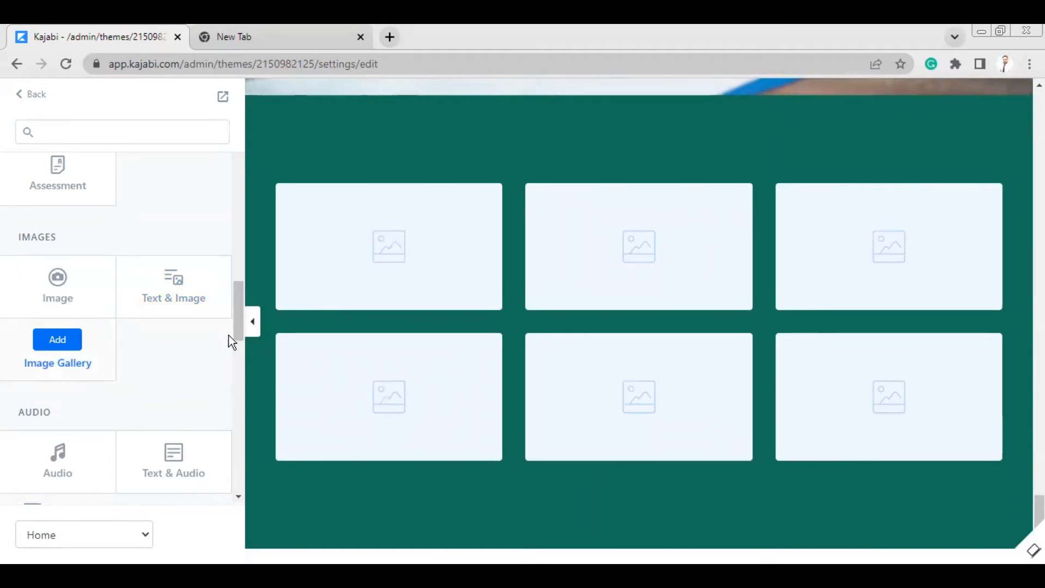
# Preview the Audio sections: Audio and Text & Audio
pyautogui.scroll(-6, 238, 335)
pyautogui.scroll(2, 239, 349)
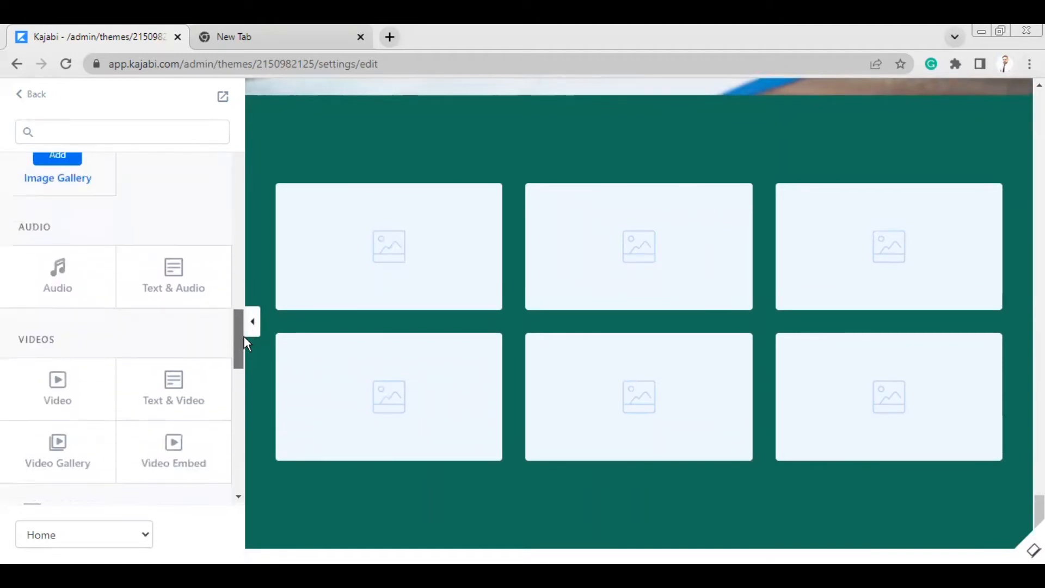
pyautogui.click(59, 266)
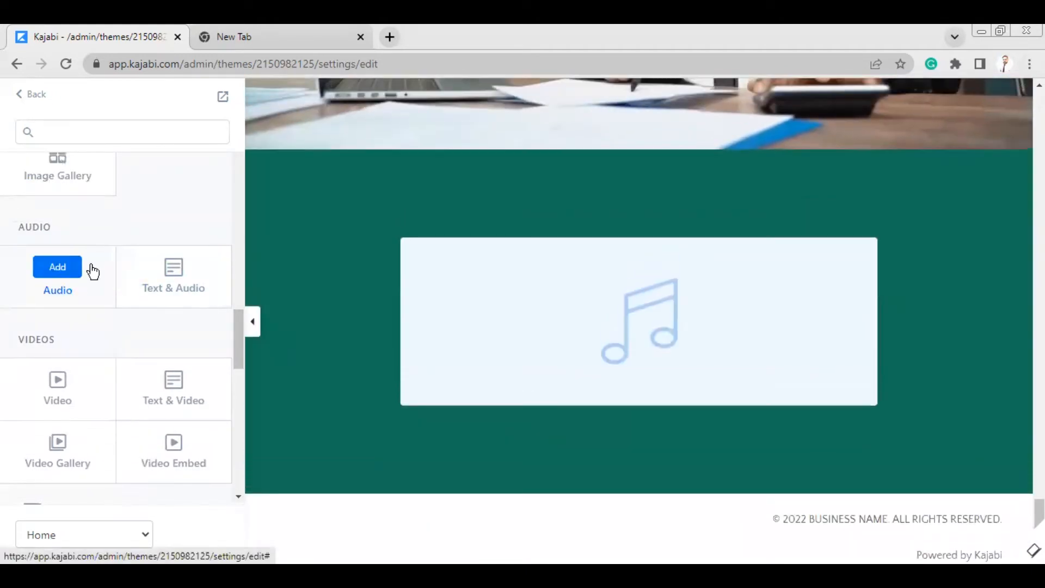
pyautogui.click(185, 275)
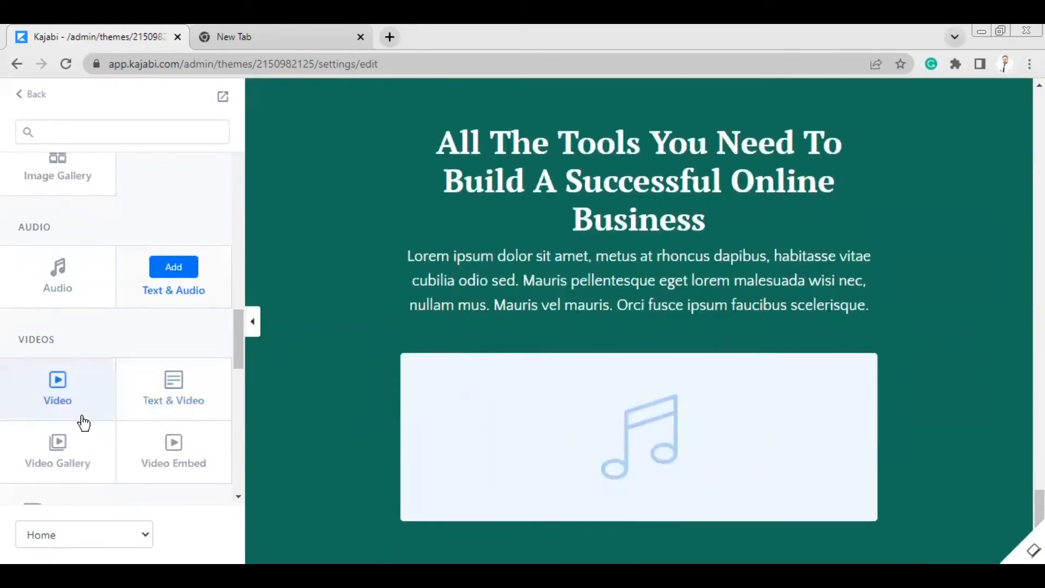
# Preview the Videos sections: Video, Text & Video, Video Gallery and Video Embed
pyautogui.click(69, 409)
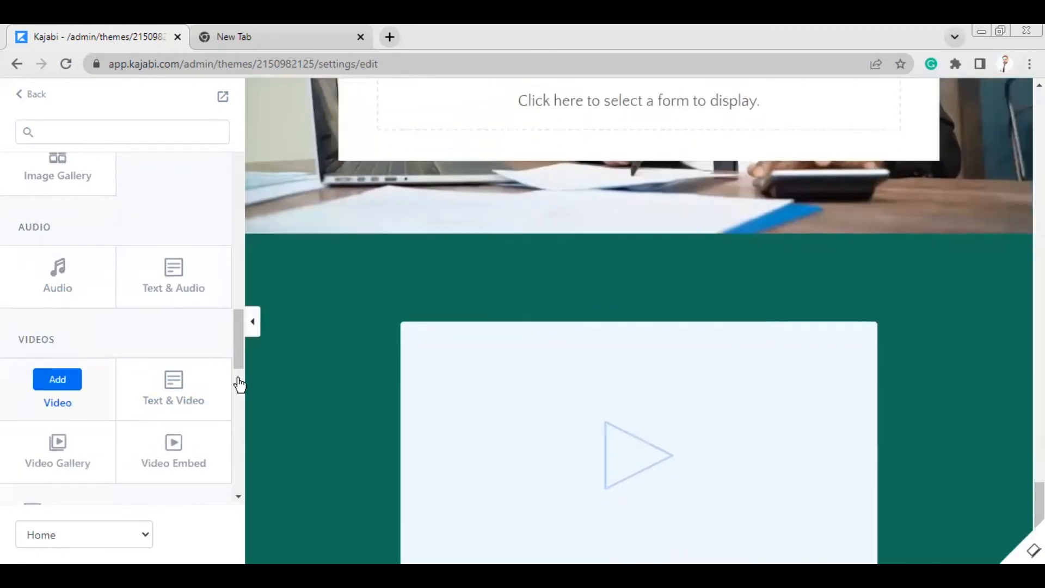
pyautogui.scroll(-2, 735, 342)
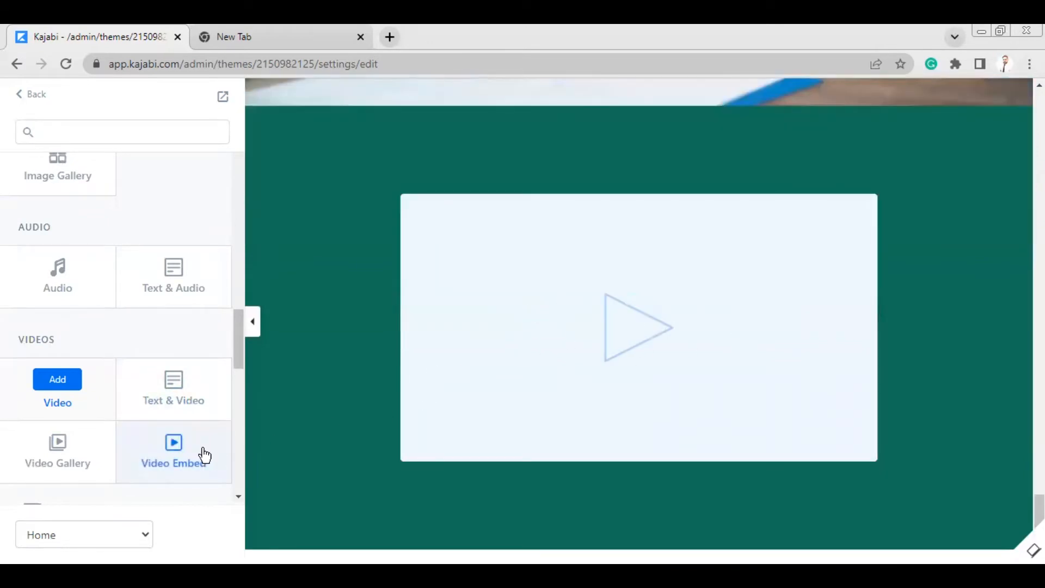
pyautogui.click(155, 392)
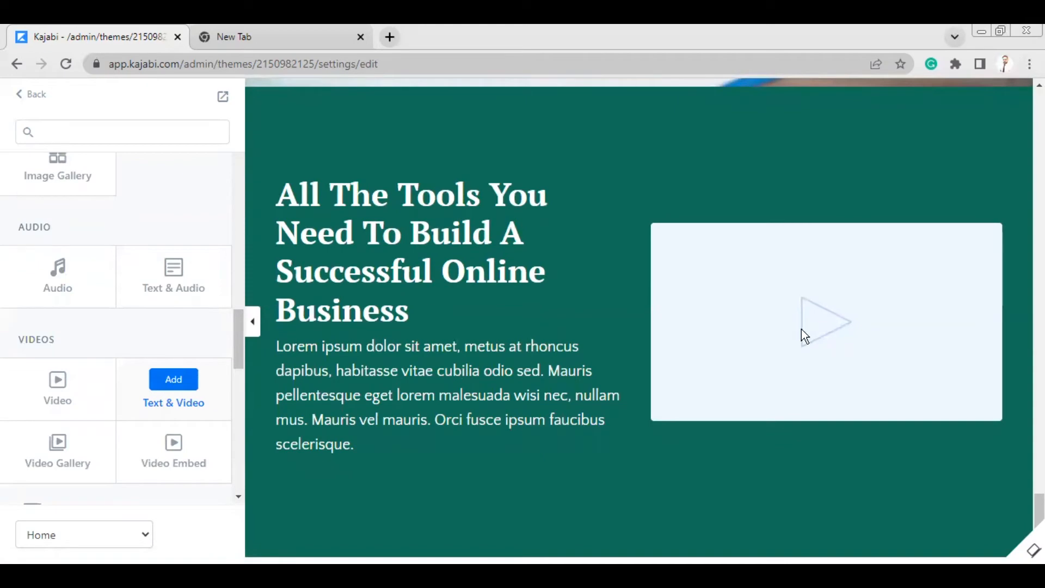
pyautogui.click(40, 470)
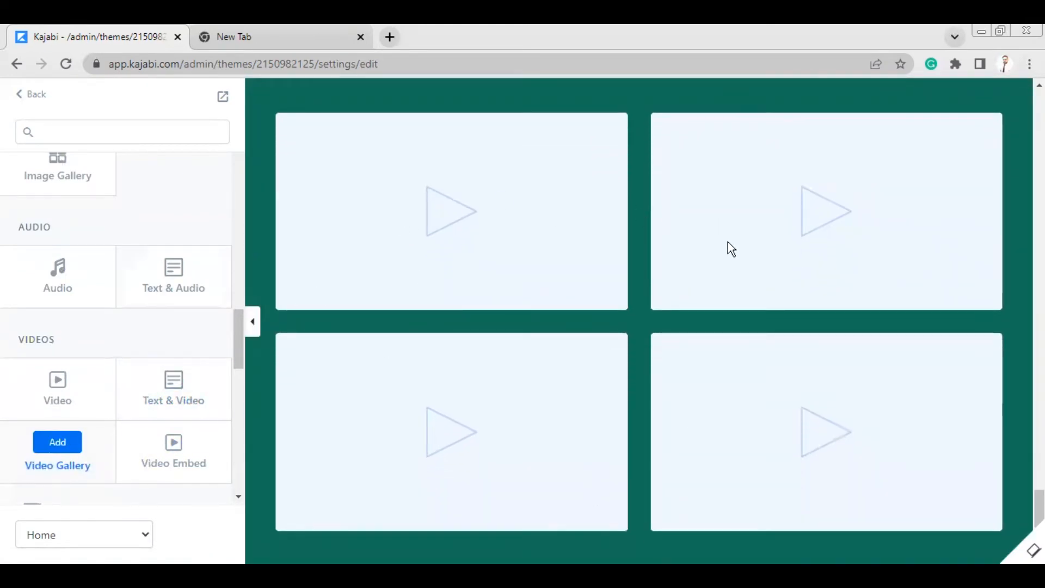
pyautogui.click(177, 449)
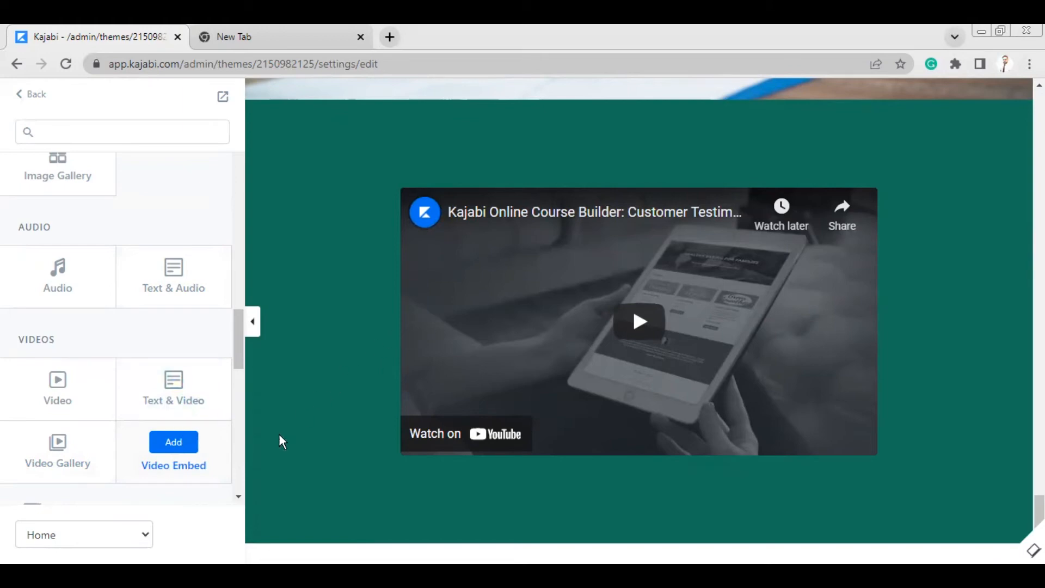
# Preview the Offers & Pricing sections: Offer, Offer Storefront, Pricing Cards and Pricing Option
pyautogui.moveTo(239, 334); pyautogui.dragTo(247, 371)
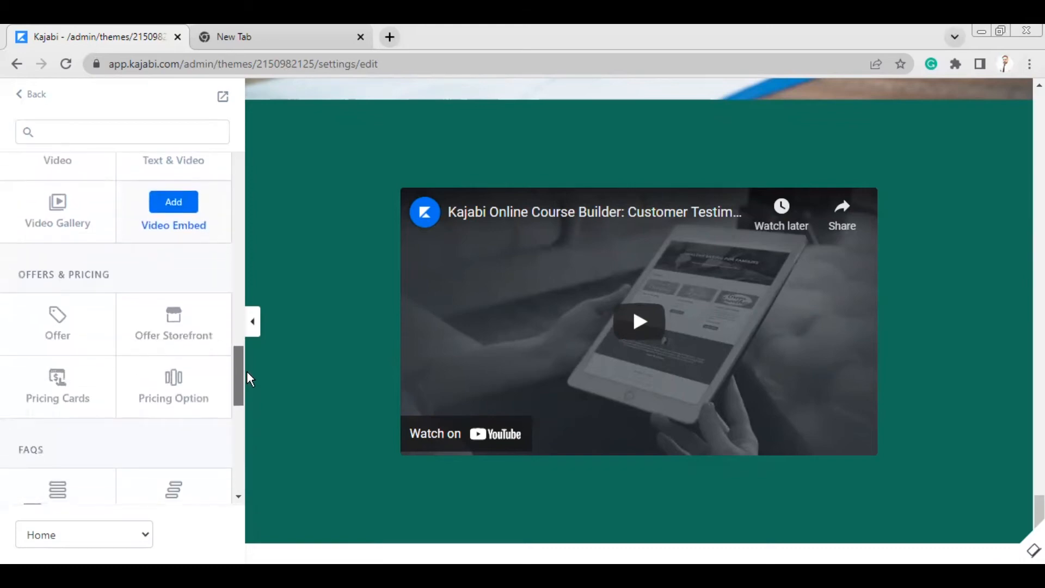
pyautogui.click(78, 325)
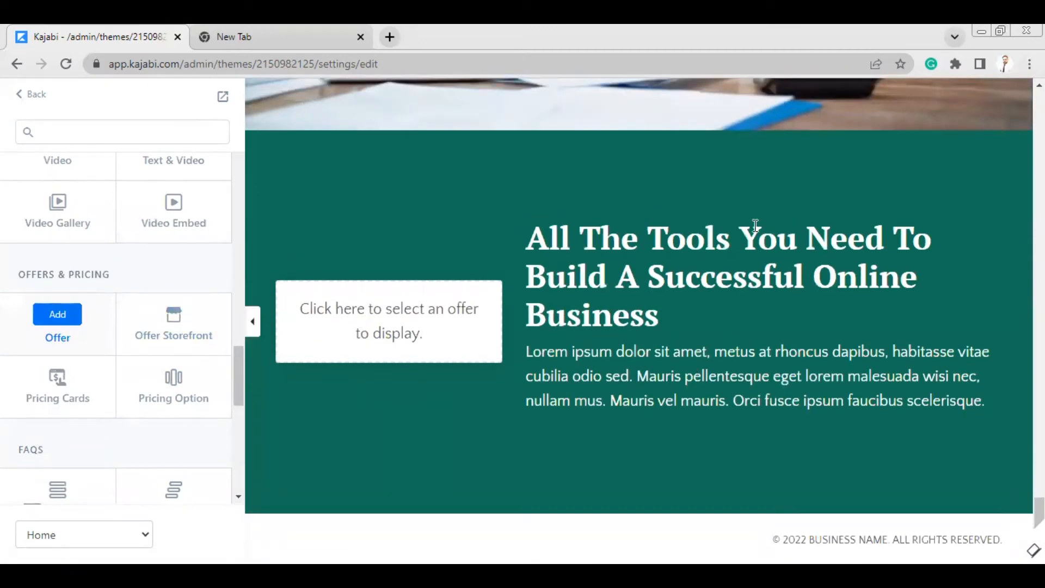
pyautogui.click(143, 326)
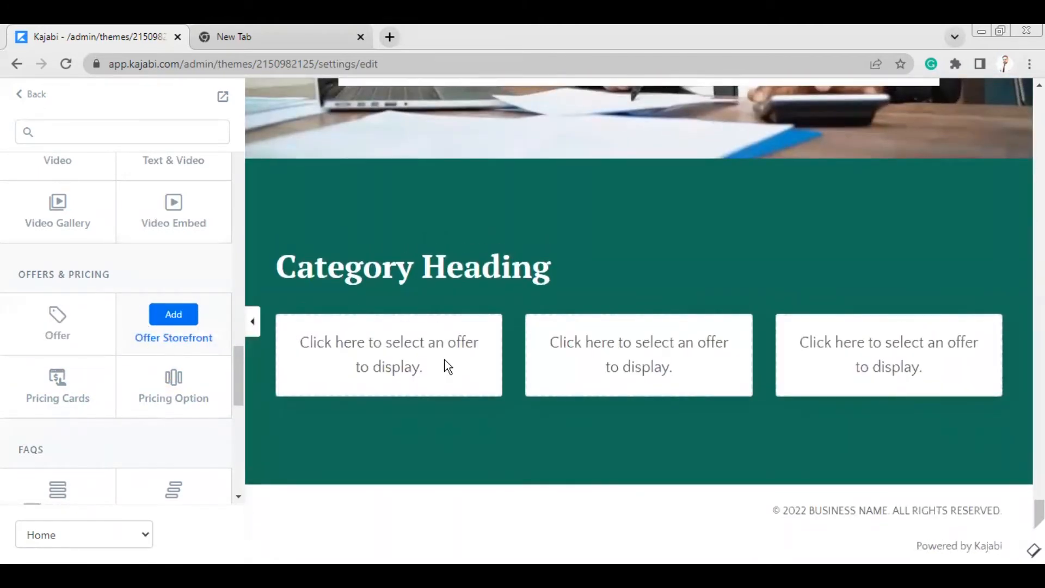
pyautogui.click(64, 401)
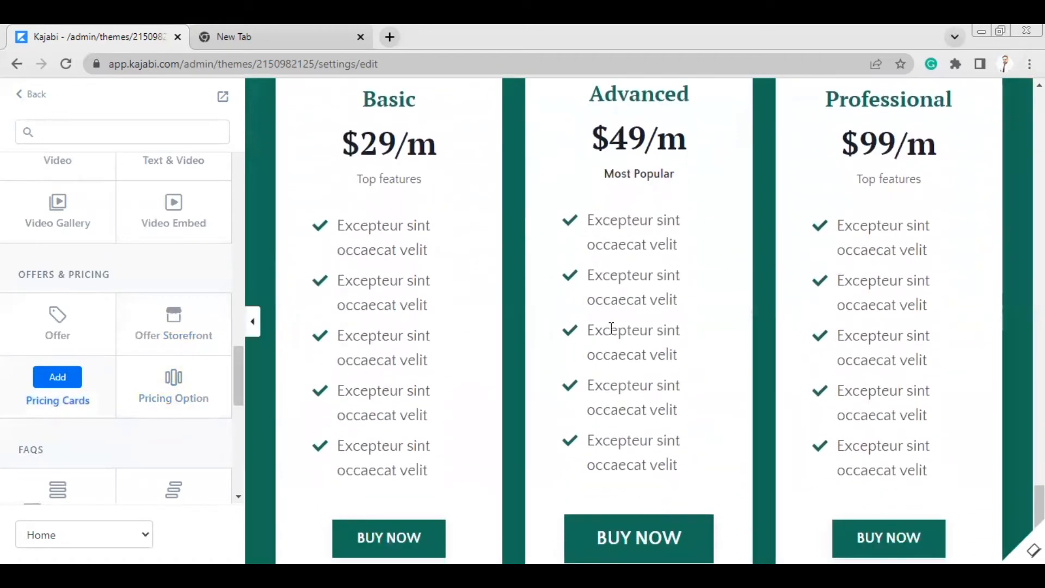
pyautogui.click(177, 393)
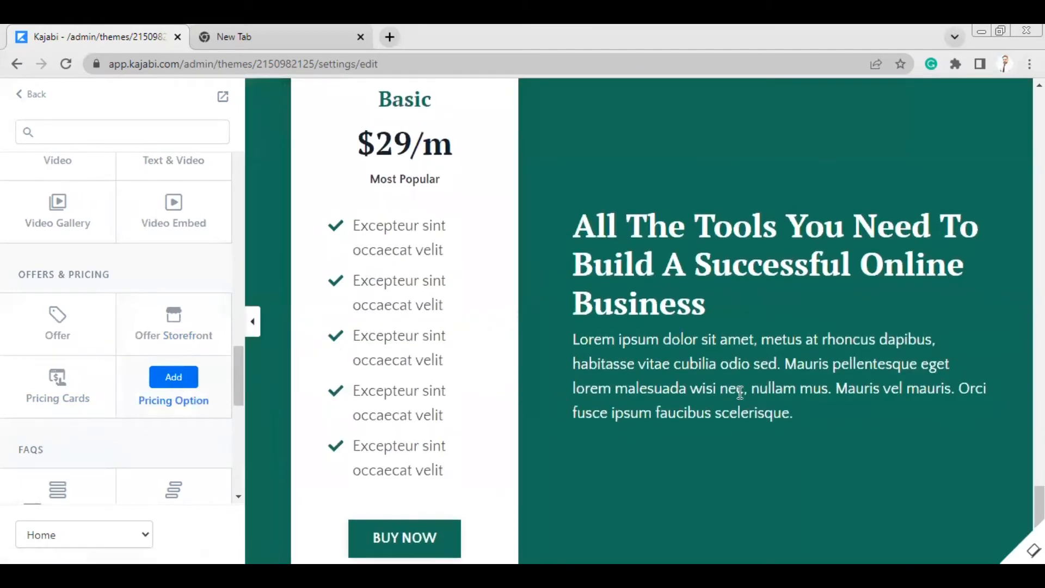
pyautogui.scroll(-4, 740, 392)
# Preview the FAQs sections: FAQ and FAQ Grid
pyautogui.moveTo(238, 363); pyautogui.dragTo(227, 407)
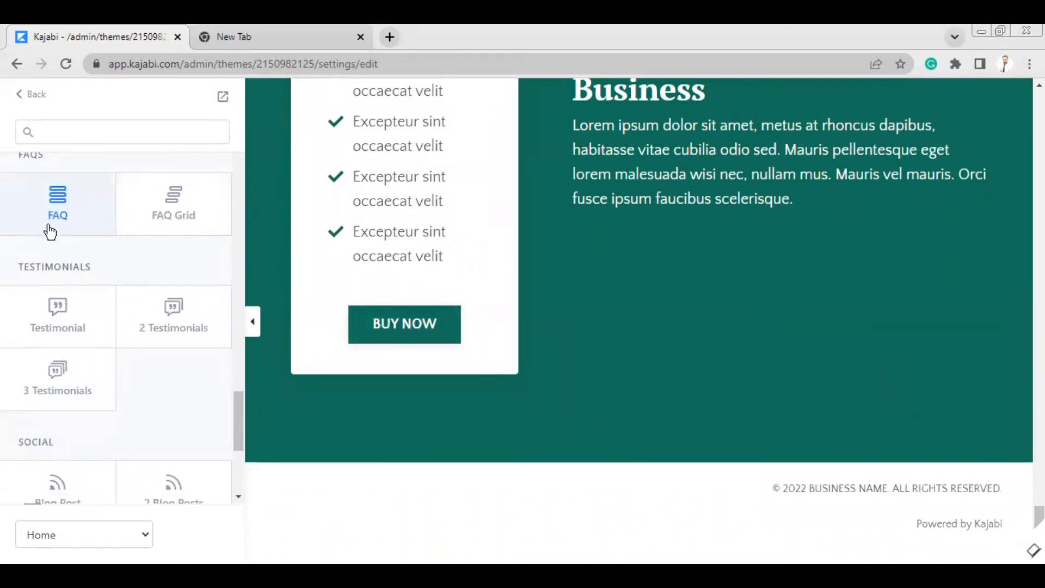
pyautogui.click(58, 202)
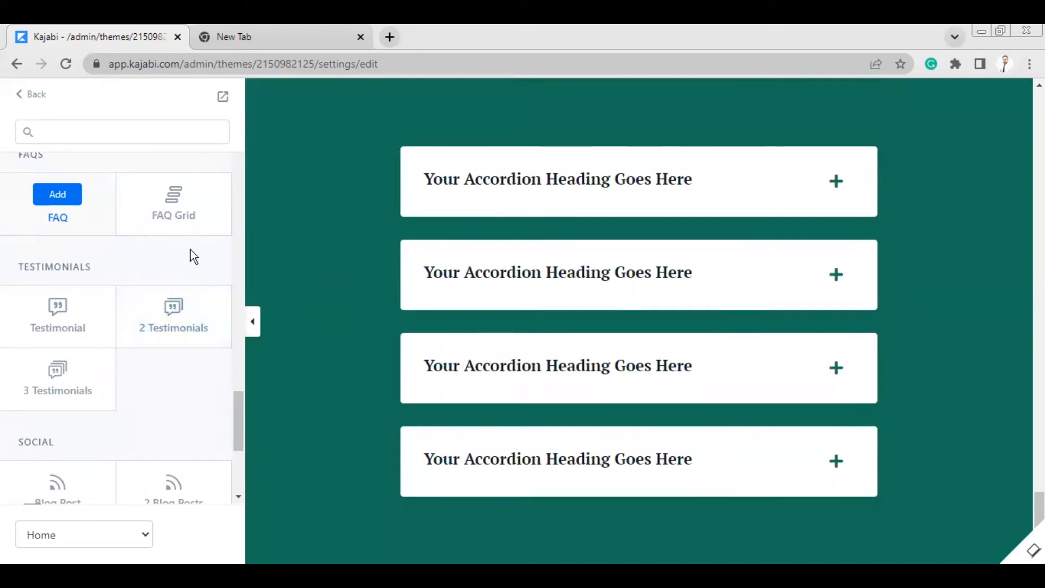
pyautogui.click(191, 222)
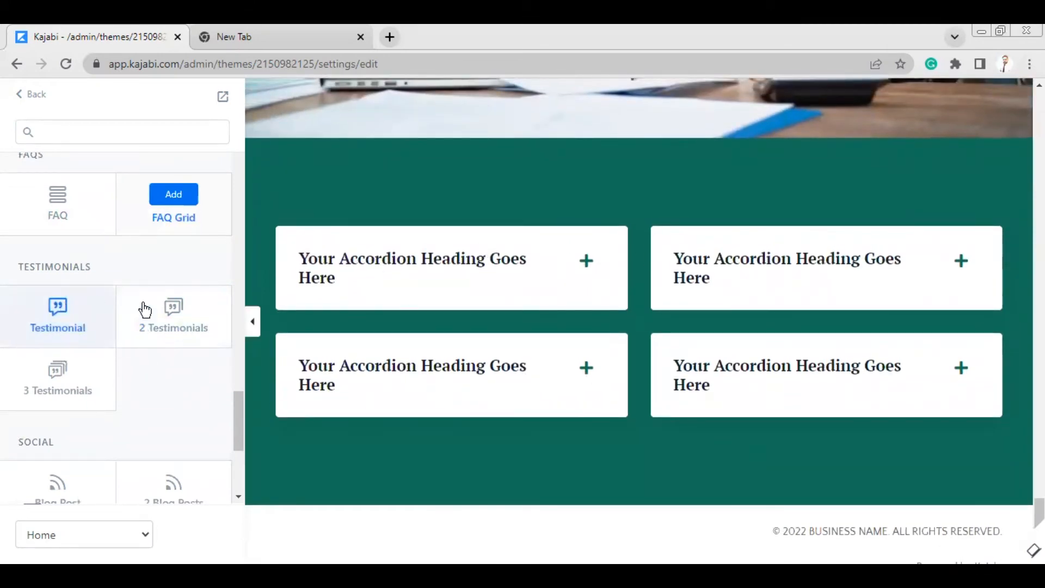
# Preview the Testimonials sections: Testimonial, 2 Testimonials and 3 Testimonials
pyautogui.click(74, 319)
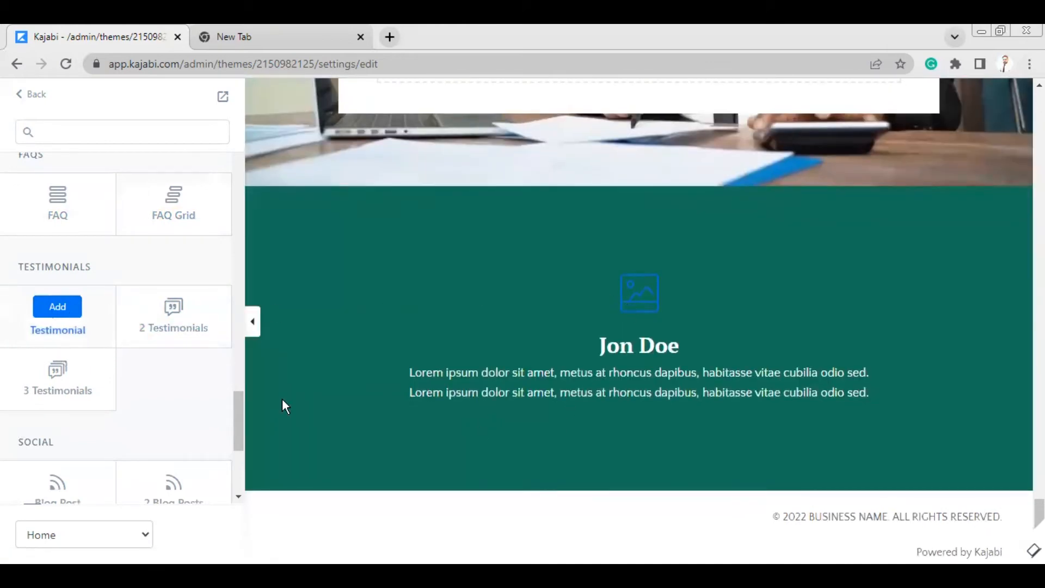
pyautogui.click(181, 330)
pyautogui.click(74, 390)
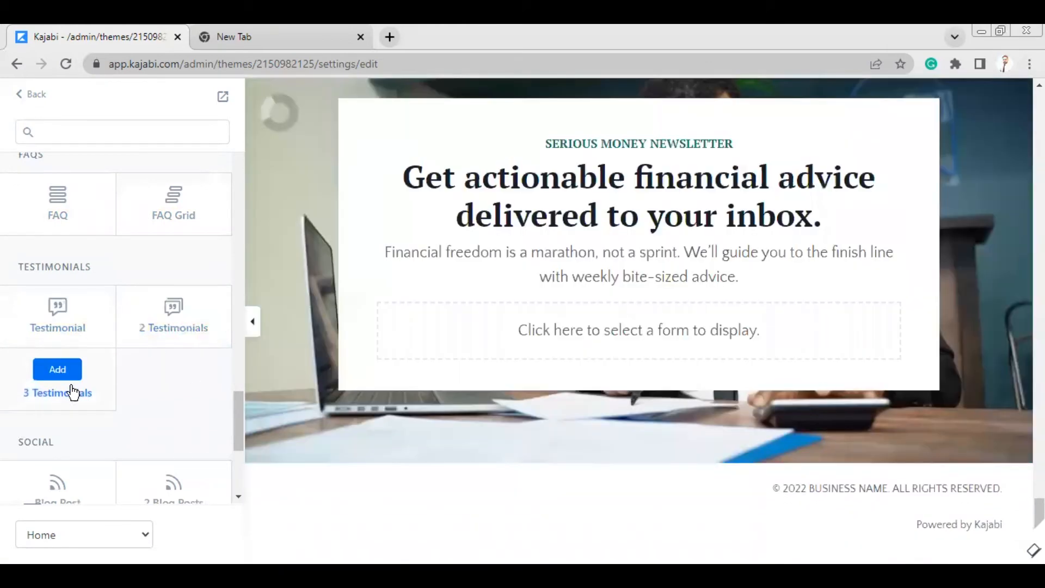
# Preview the Social sections, including Blog Post and Logo List
pyautogui.scroll(-3, 236, 441)
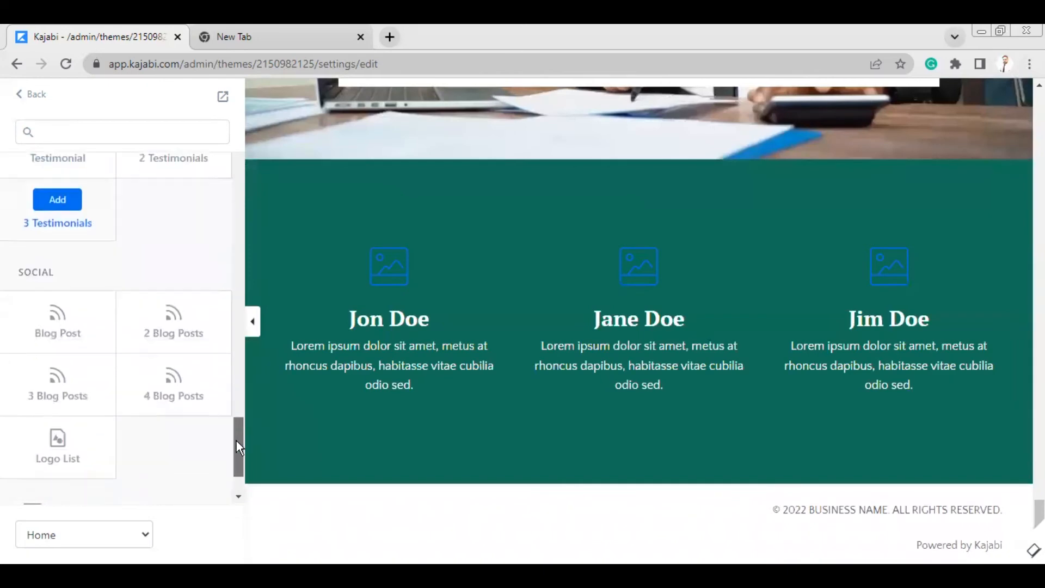
pyautogui.scroll(-2, 237, 446)
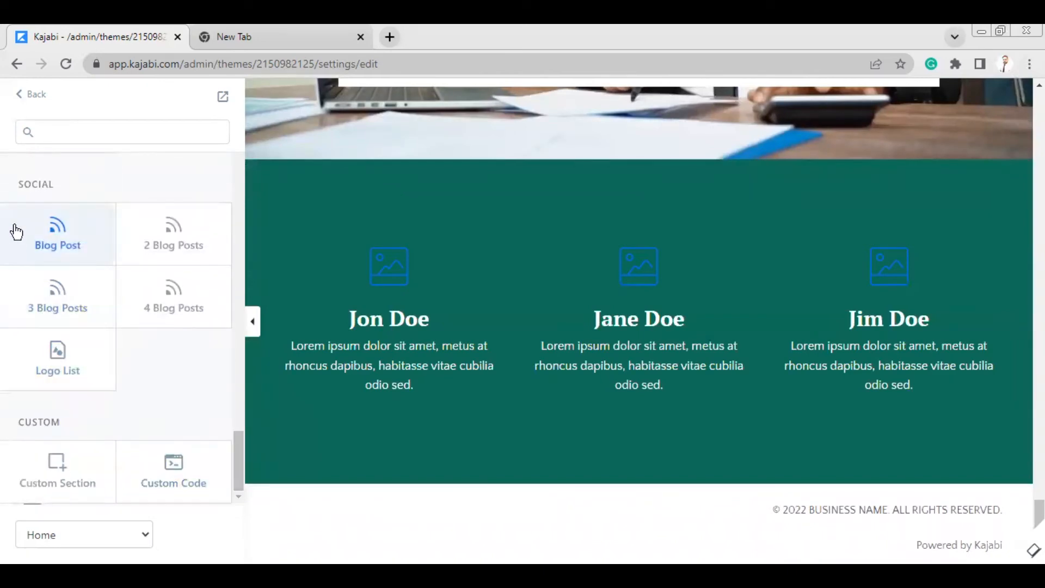
pyautogui.click(15, 231)
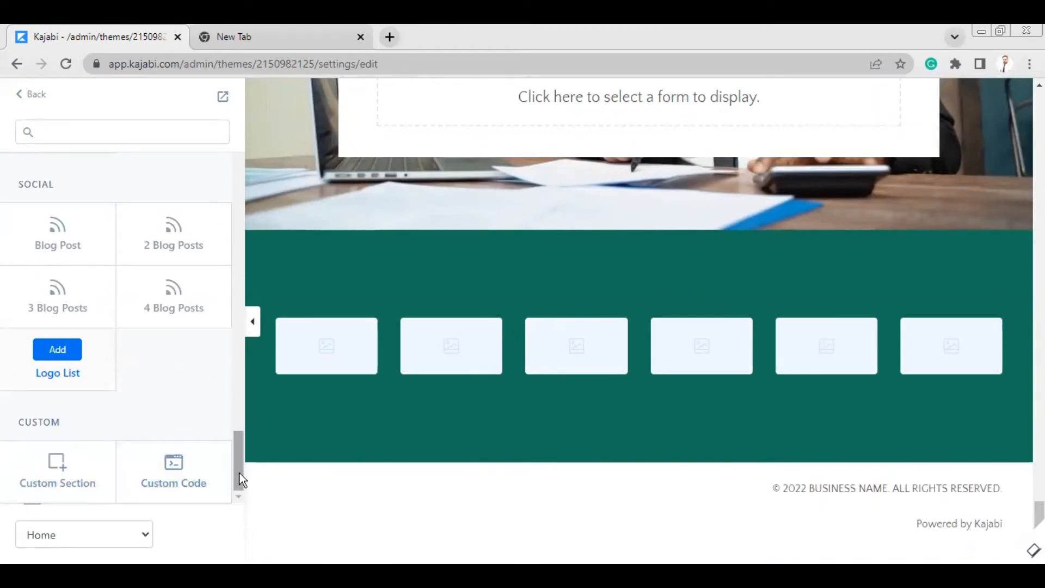
# Review the list of website pages that can be edited, keeping the Home page selected
pyautogui.click(145, 536)
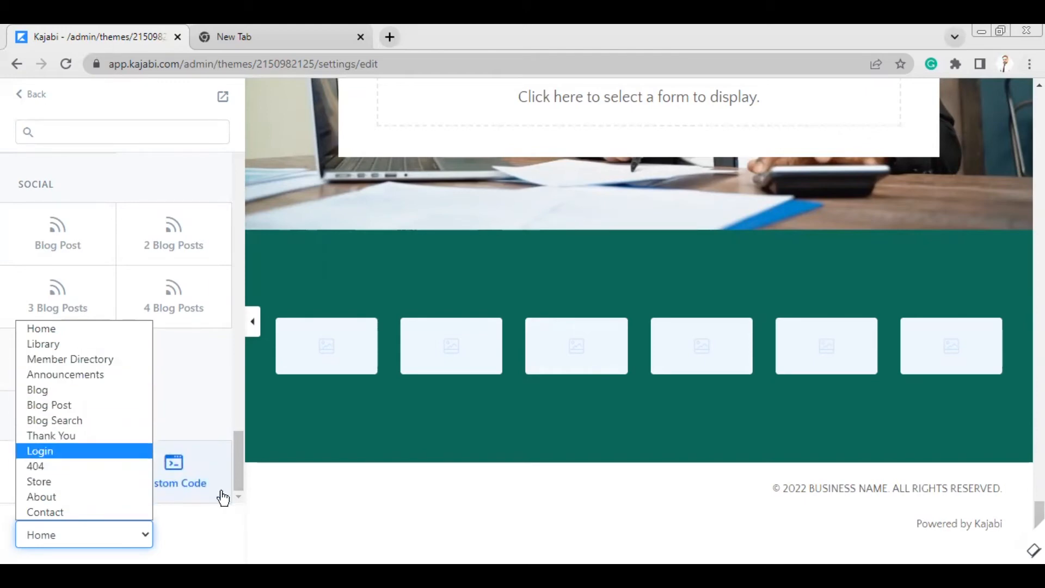
pyautogui.click(213, 522)
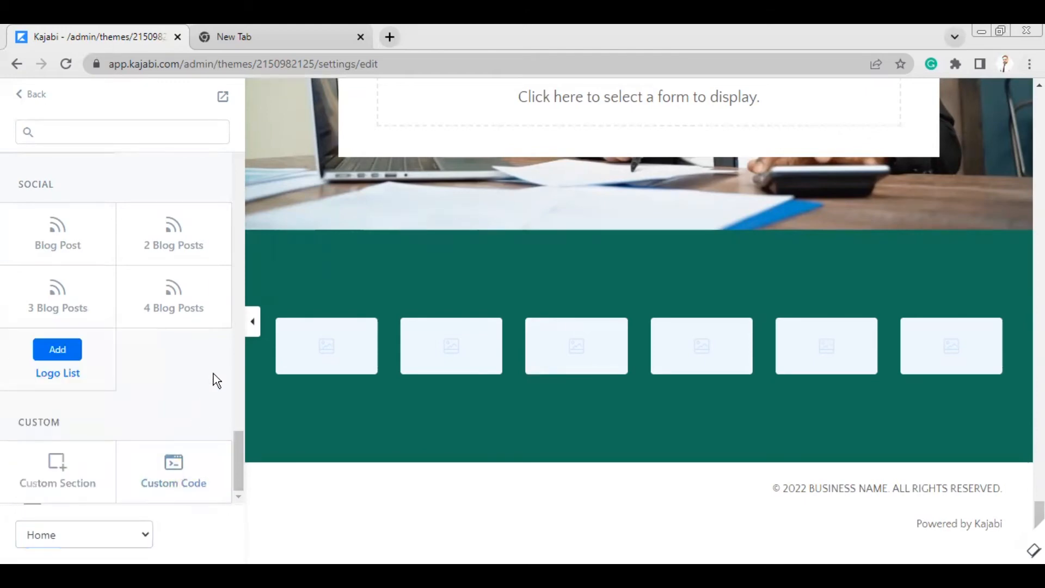
pyautogui.click(52, 547)
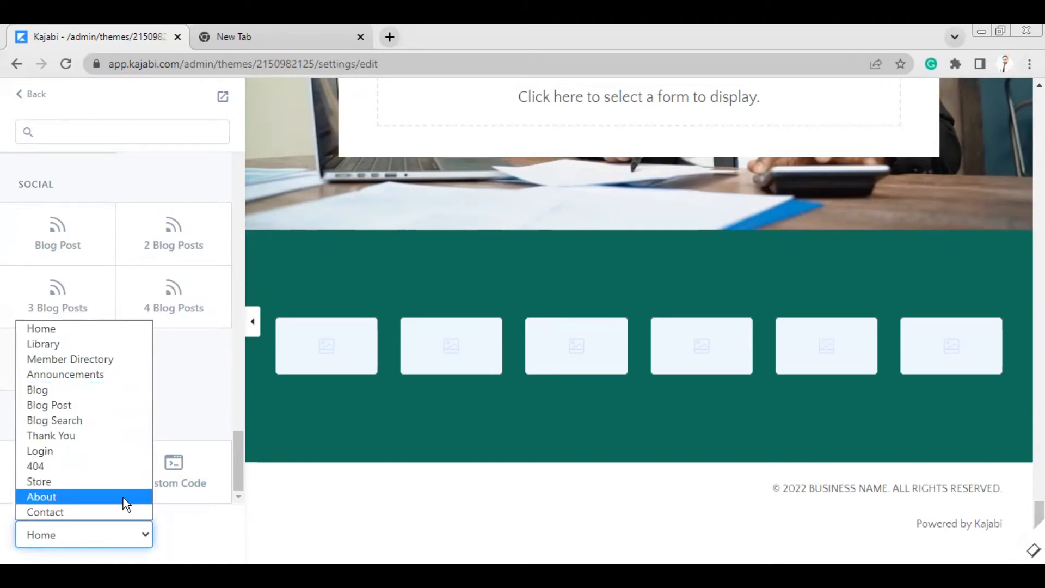
pyautogui.click(197, 519)
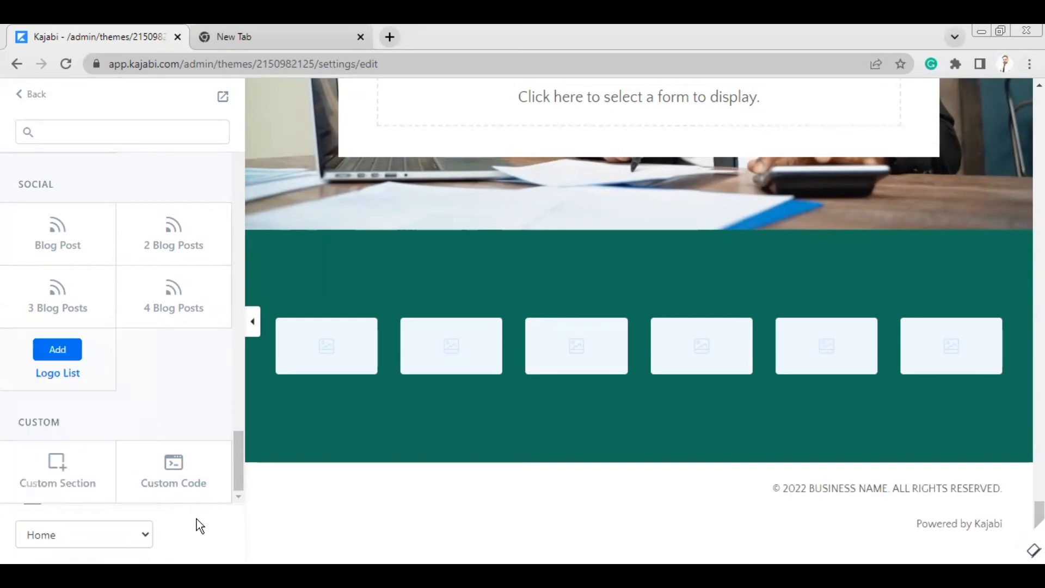
# Add a 3 Feature Cards section from the Features group to the home page
pyautogui.scroll(10, 172, 434)
pyautogui.scroll(10, 172, 432)
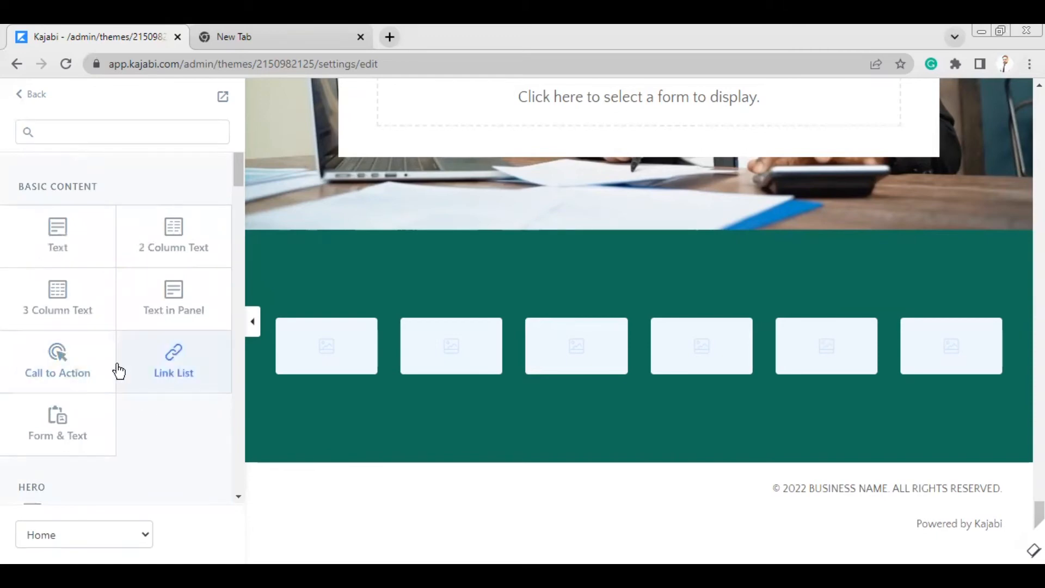
pyautogui.scroll(-7, 154, 337)
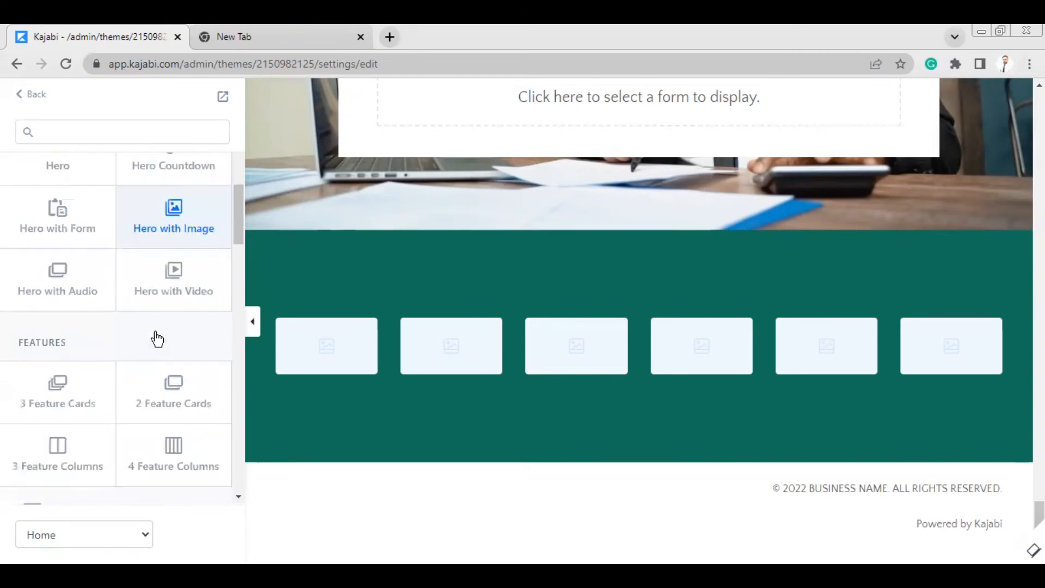
pyautogui.scroll(5, 155, 338)
pyautogui.scroll(-5, 160, 315)
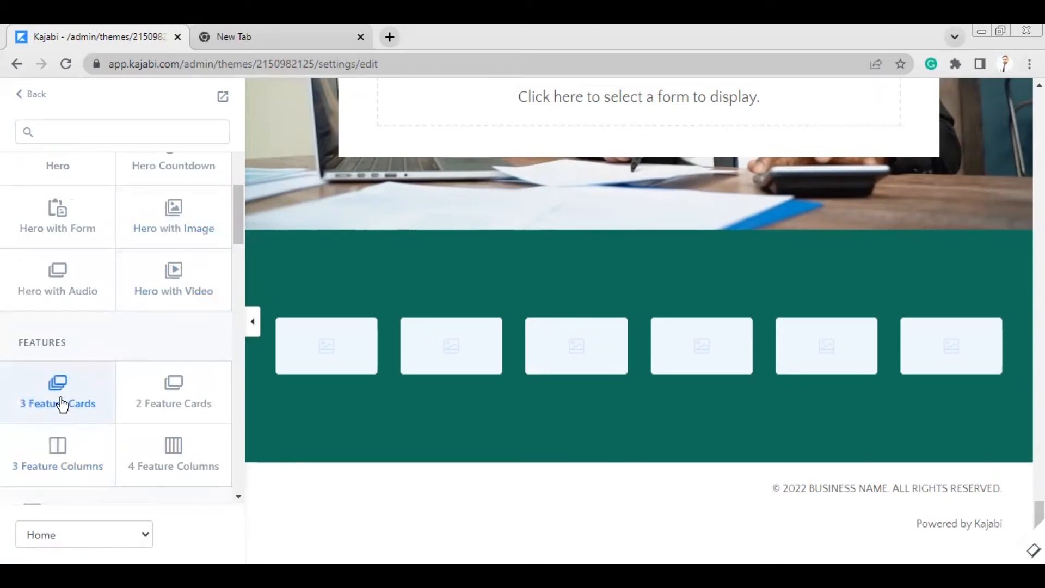
pyautogui.moveTo(61, 405)
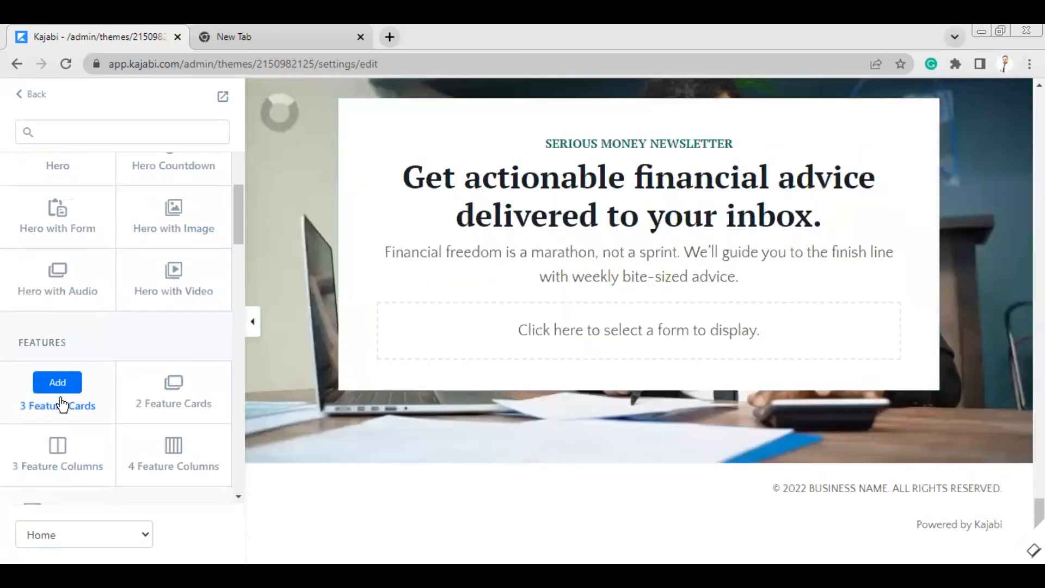
pyautogui.click(62, 405)
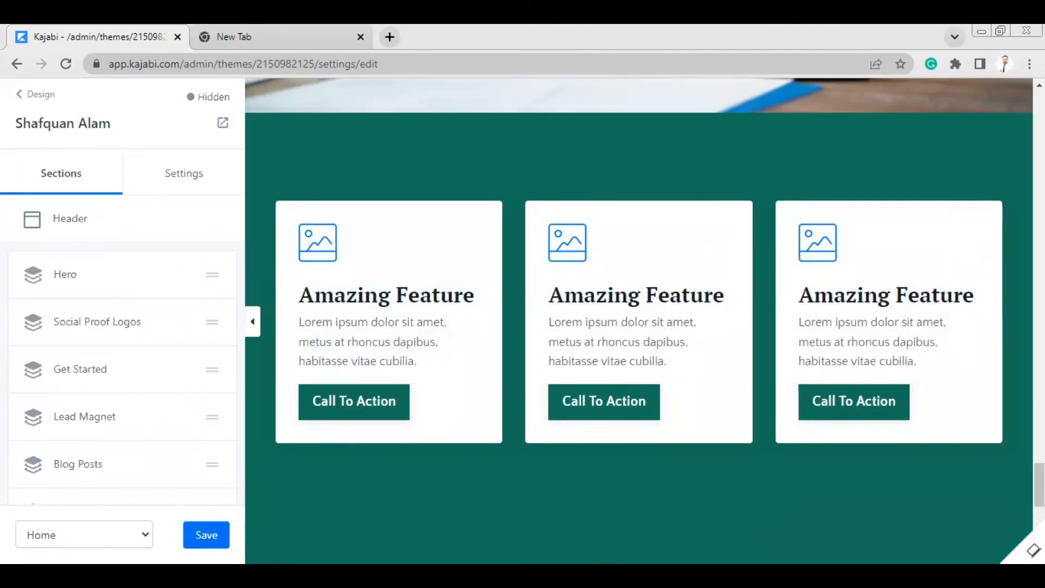
# Switch the home page preview to mobile and review its layout up to the hero and logo sections
pyautogui.moveTo(1032, 550)
pyautogui.click(949, 549)
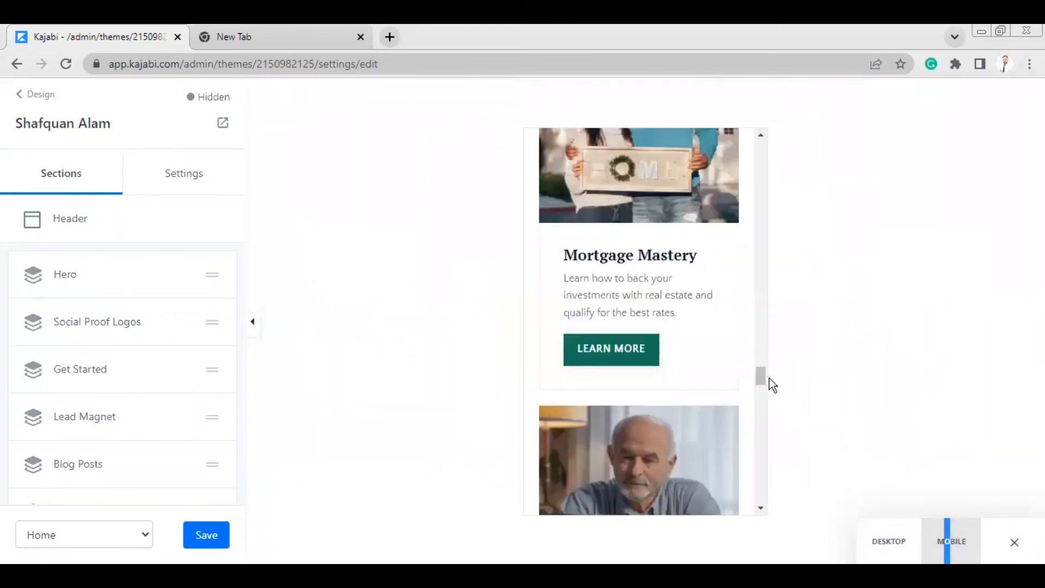
pyautogui.moveTo(760, 373); pyautogui.dragTo(760, 169)
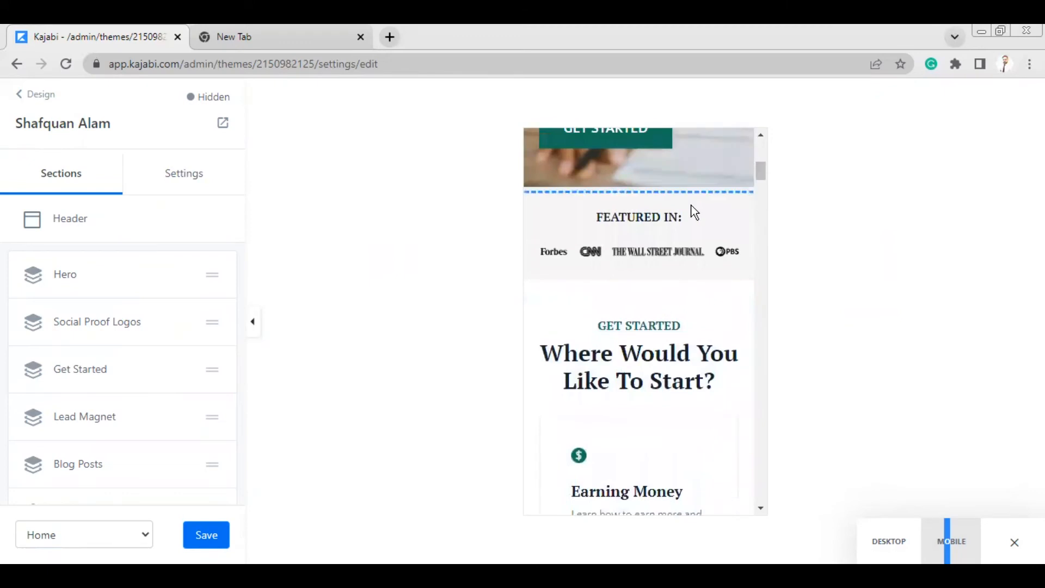
pyautogui.scroll(2, 606, 228)
# Open the "FEATURED IN:" text block for editing and compare its desktop and mobile previews
pyautogui.click(608, 230)
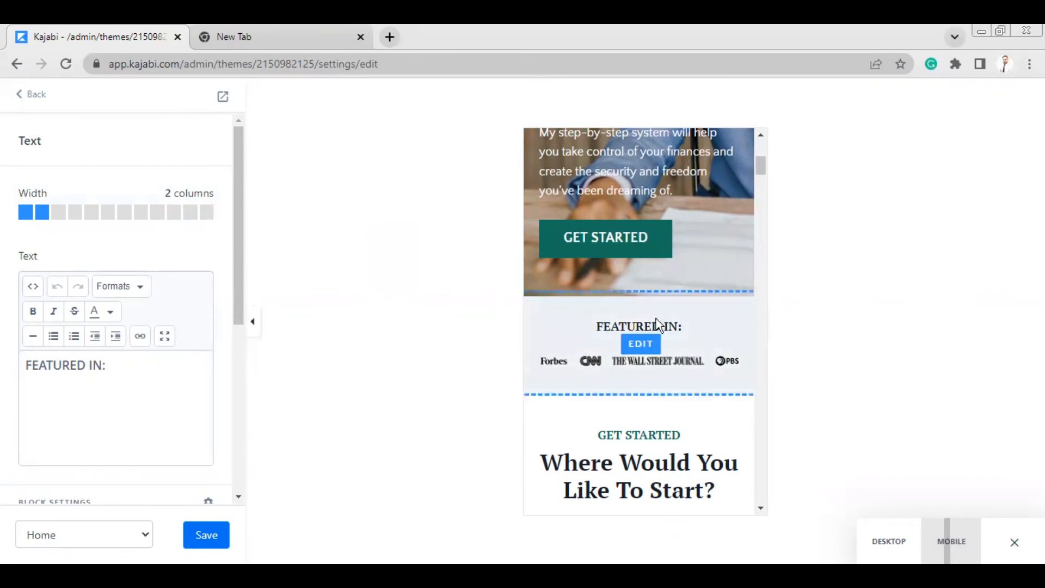
pyautogui.click(879, 541)
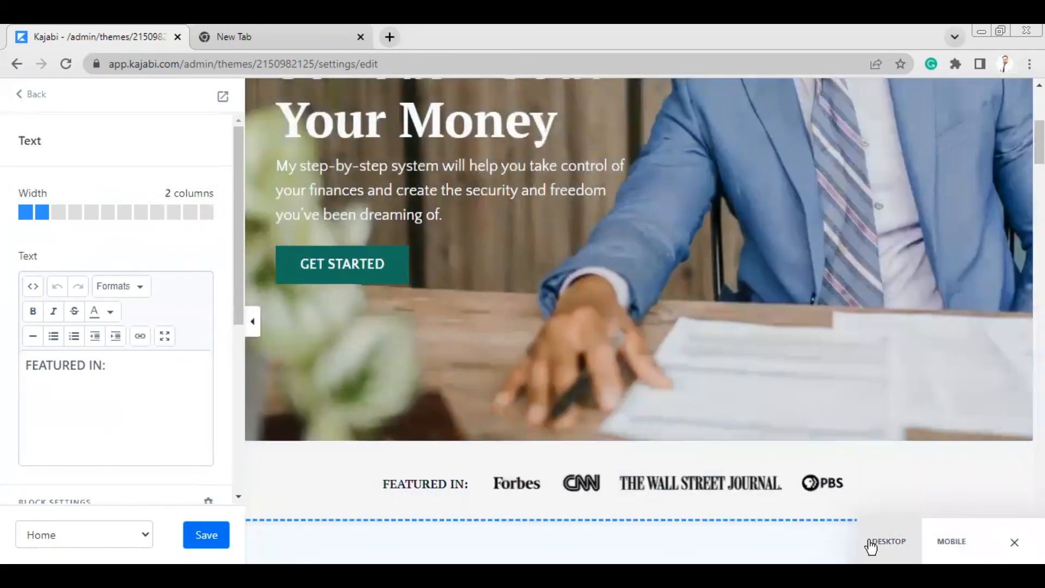
pyautogui.click(926, 548)
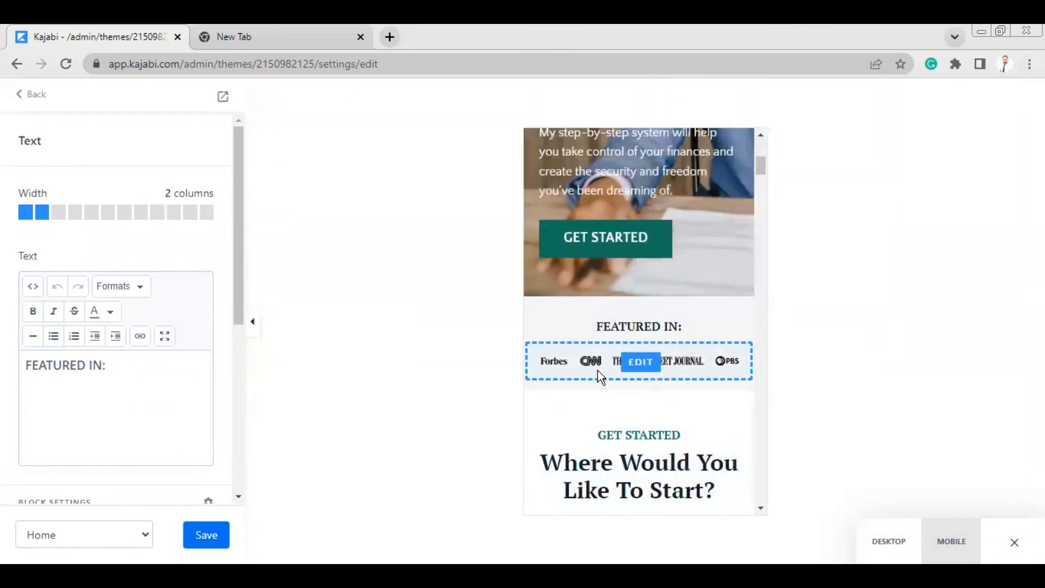
# Compare the "Where Would You Like To Start?" section in the mobile and desktop previews
pyautogui.moveTo(761, 162); pyautogui.dragTo(767, 243)
pyautogui.scroll(10, 752, 336)
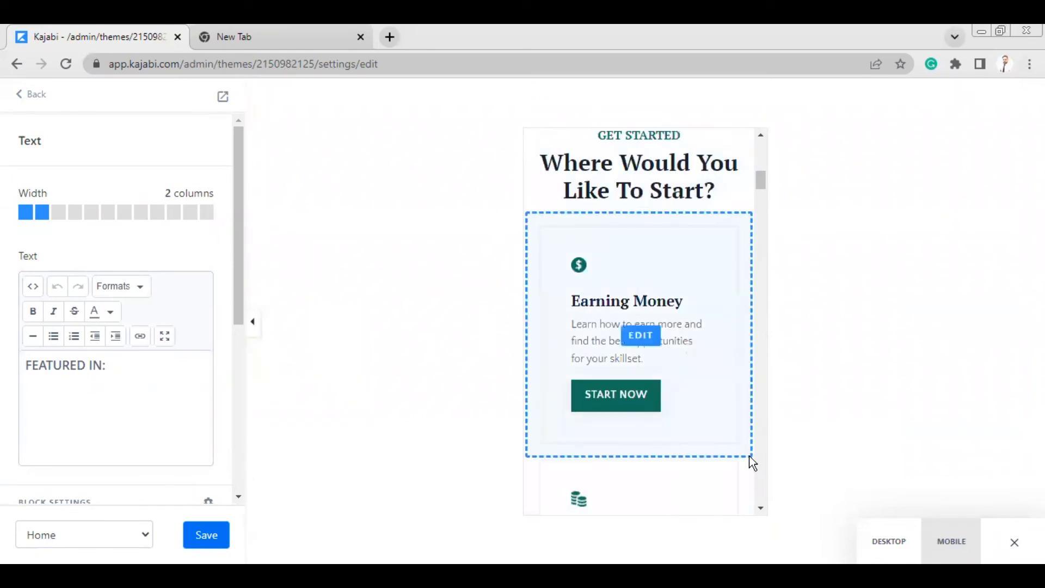
pyautogui.click(893, 549)
pyautogui.scroll(5, 938, 352)
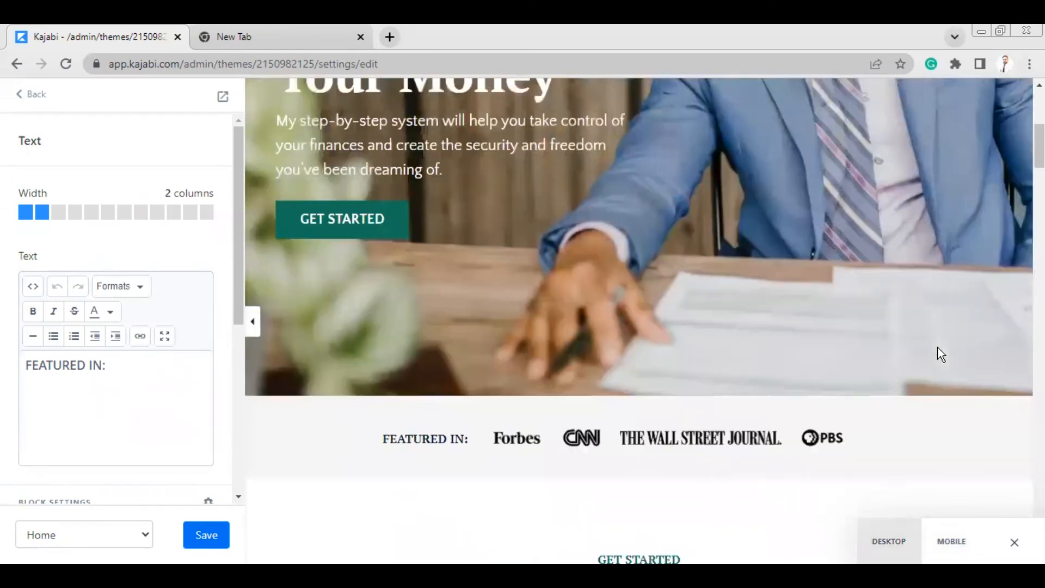
pyautogui.scroll(-3, 937, 353)
pyautogui.scroll(-14, 527, 386)
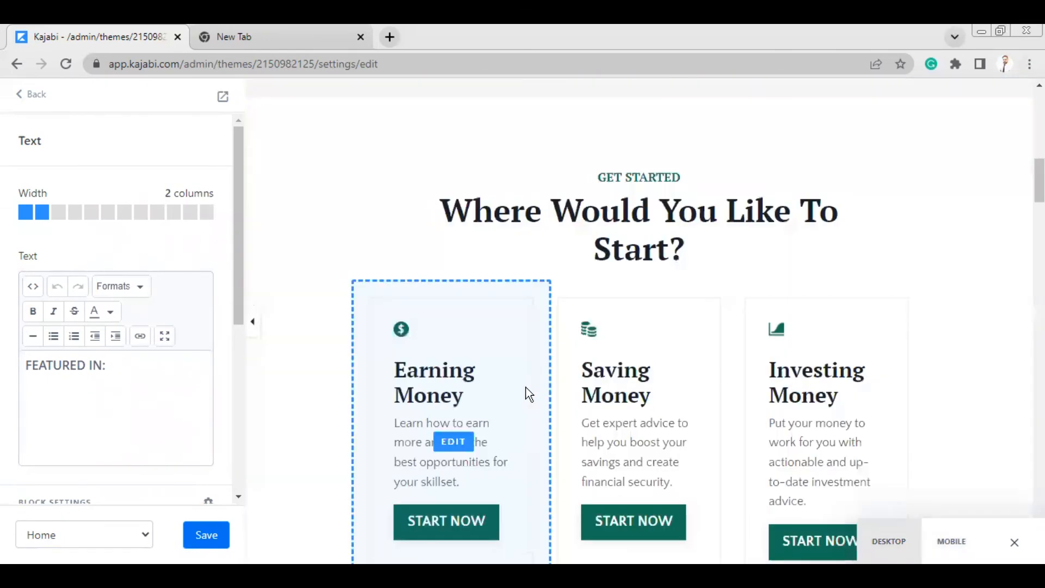
pyautogui.scroll(6, 491, 380)
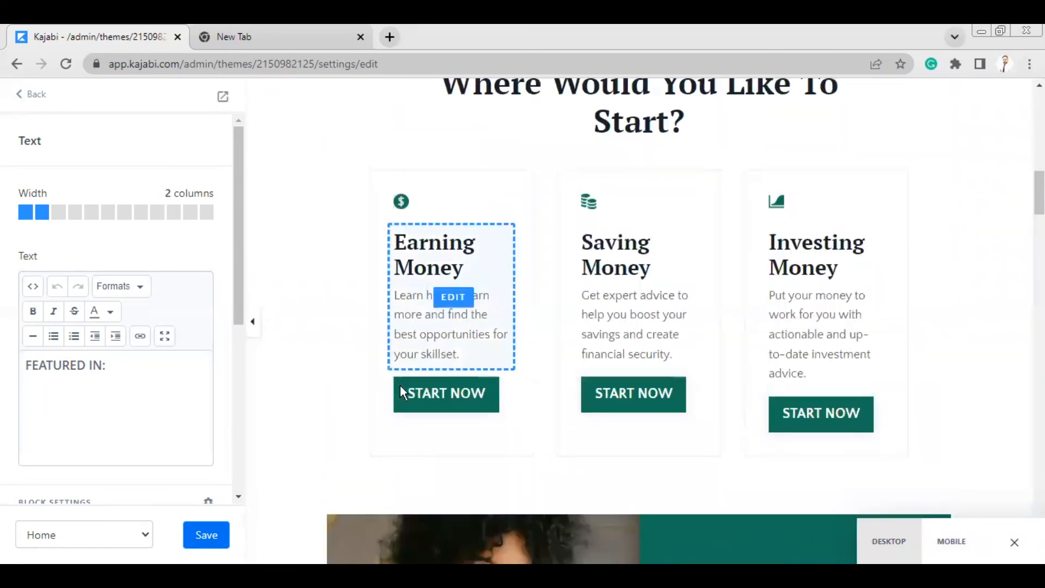
# Examine the Earning Money card's settings and the "Where Would You Like To Start?" section's background and desktop layout options
pyautogui.click(453, 297)
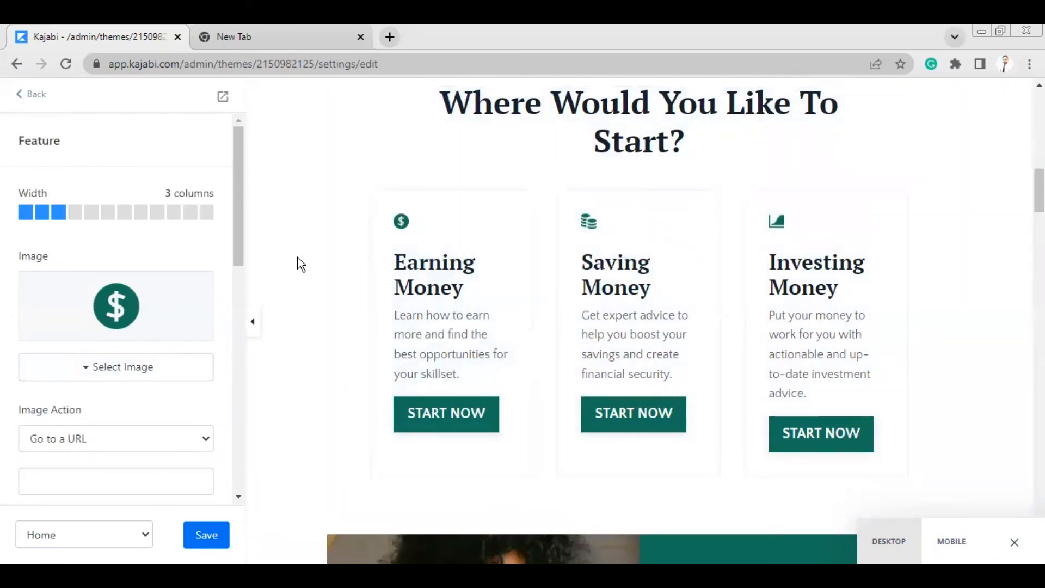
pyautogui.moveTo(238, 240); pyautogui.dragTo(243, 254)
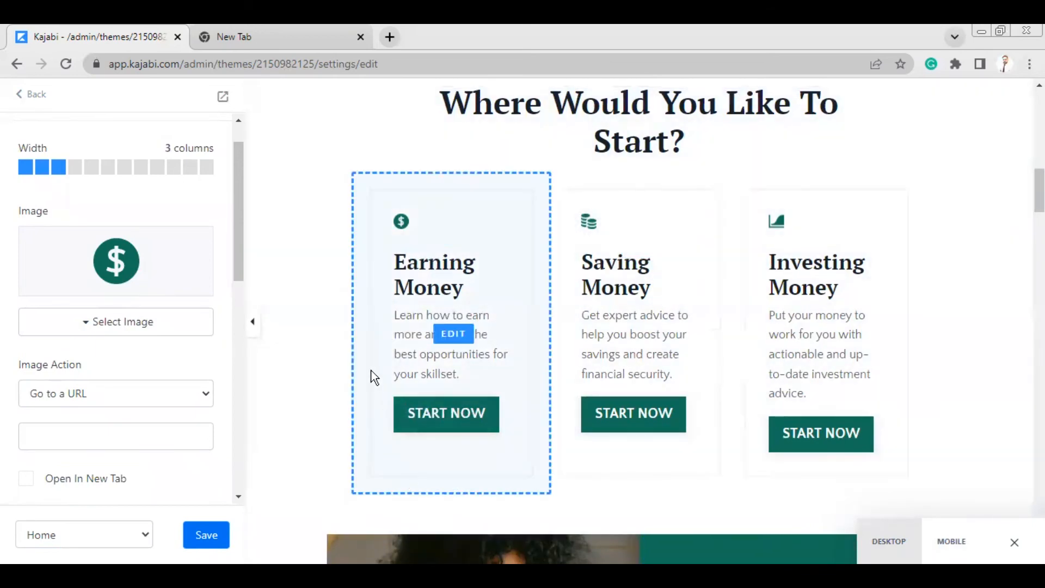
pyautogui.click(325, 266)
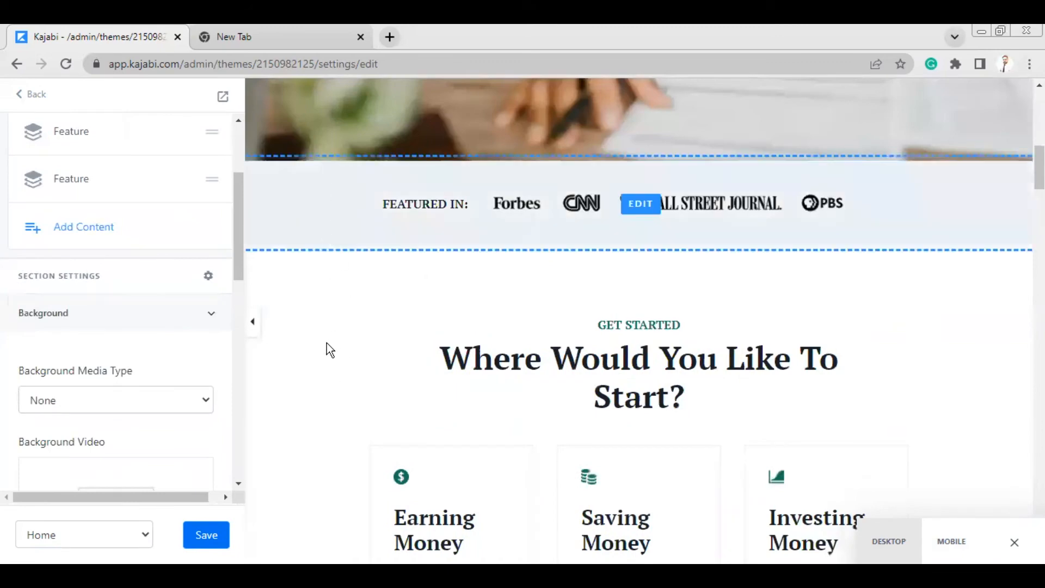
pyautogui.click(337, 381)
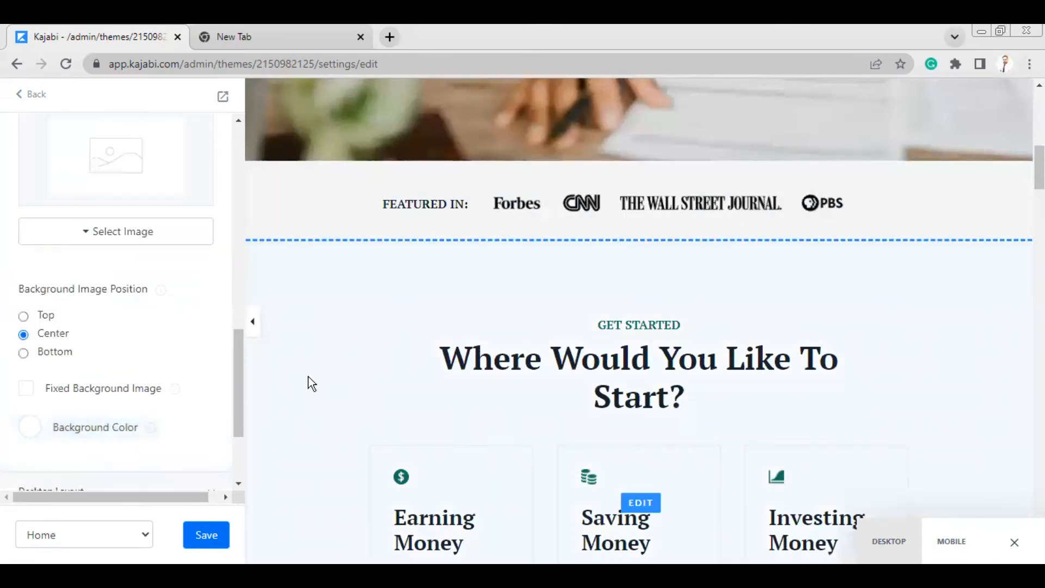
pyautogui.moveTo(241, 354); pyautogui.dragTo(239, 400)
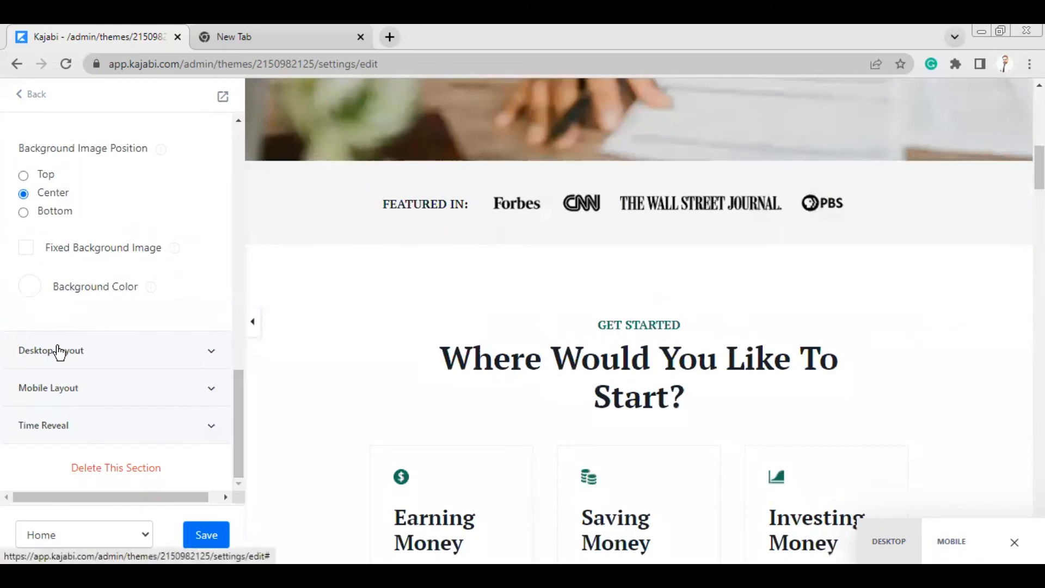
pyautogui.click(179, 367)
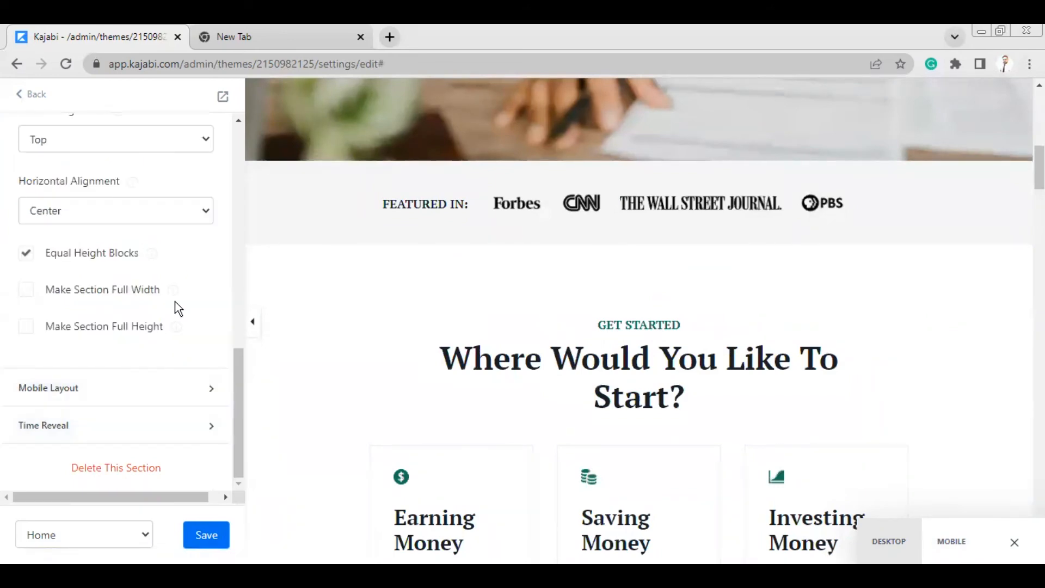
pyautogui.scroll(3, 196, 338)
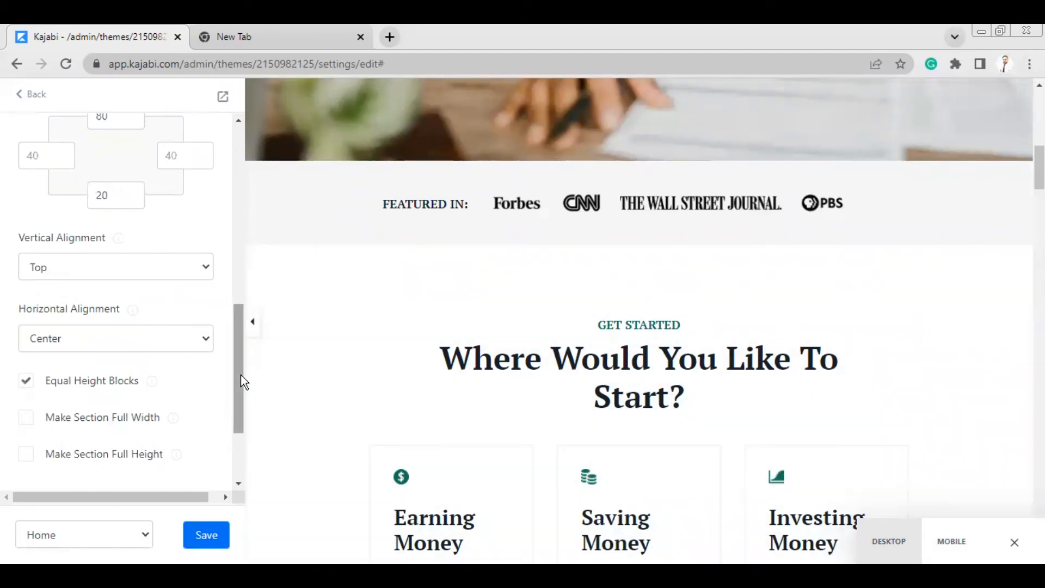
pyautogui.moveTo(236, 382); pyautogui.dragTo(236, 355)
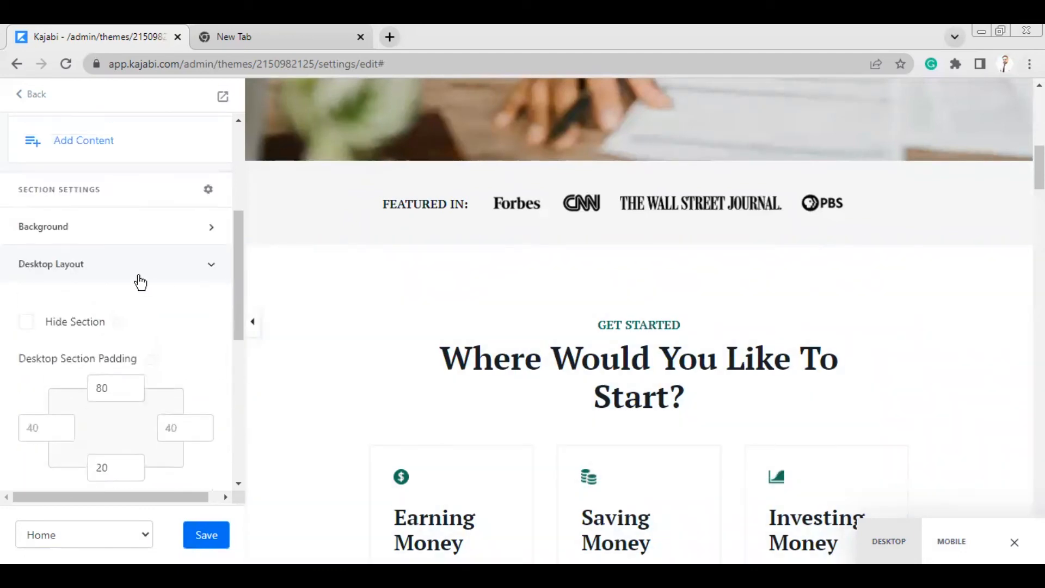
# Set the "Where Would You Like To Start?" section's background color to the darker blue preset and check it in the preview
pyautogui.click(140, 272)
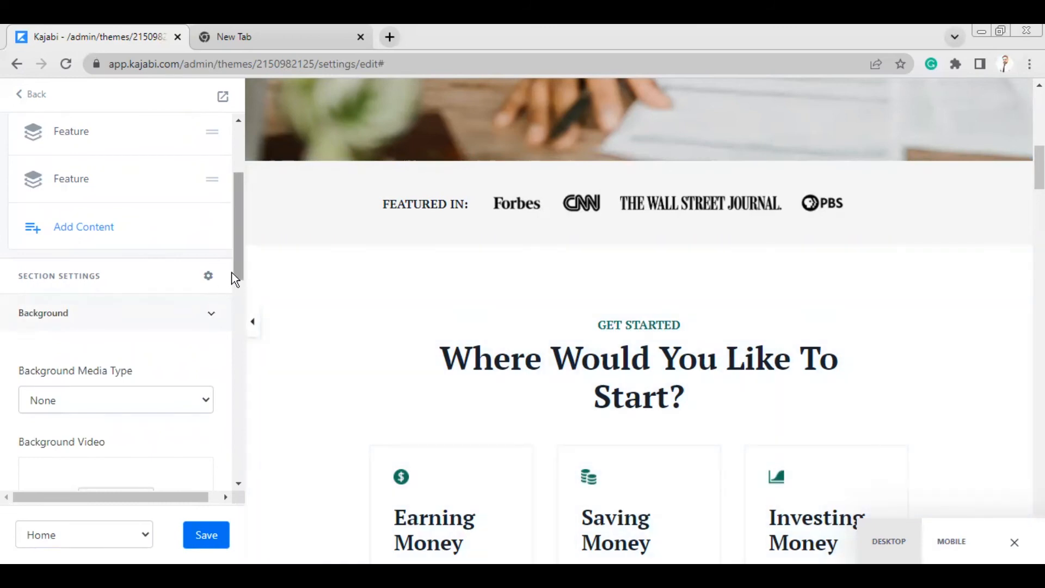
pyautogui.moveTo(233, 274); pyautogui.dragTo(227, 475)
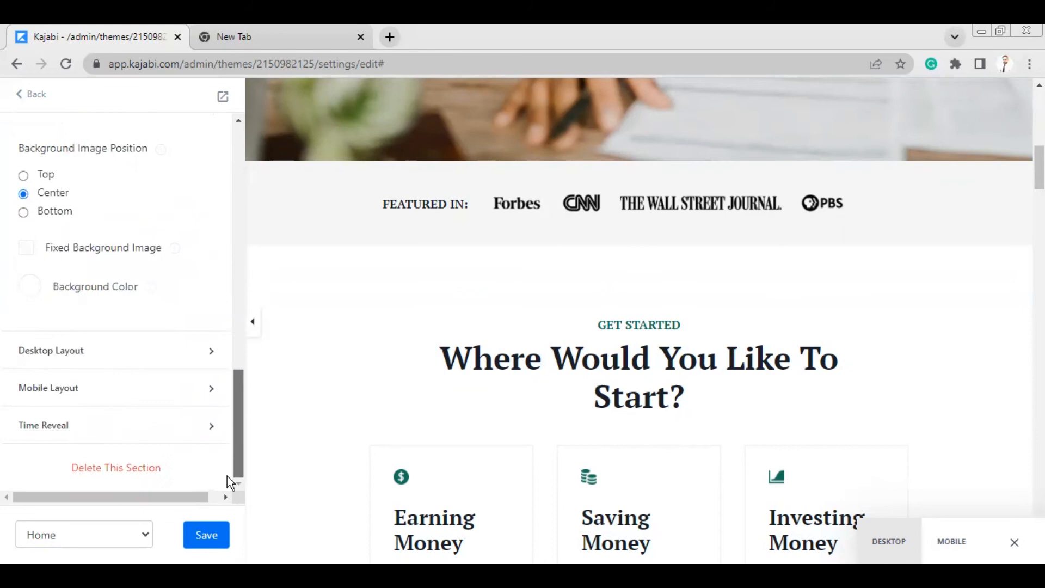
pyautogui.click(26, 300)
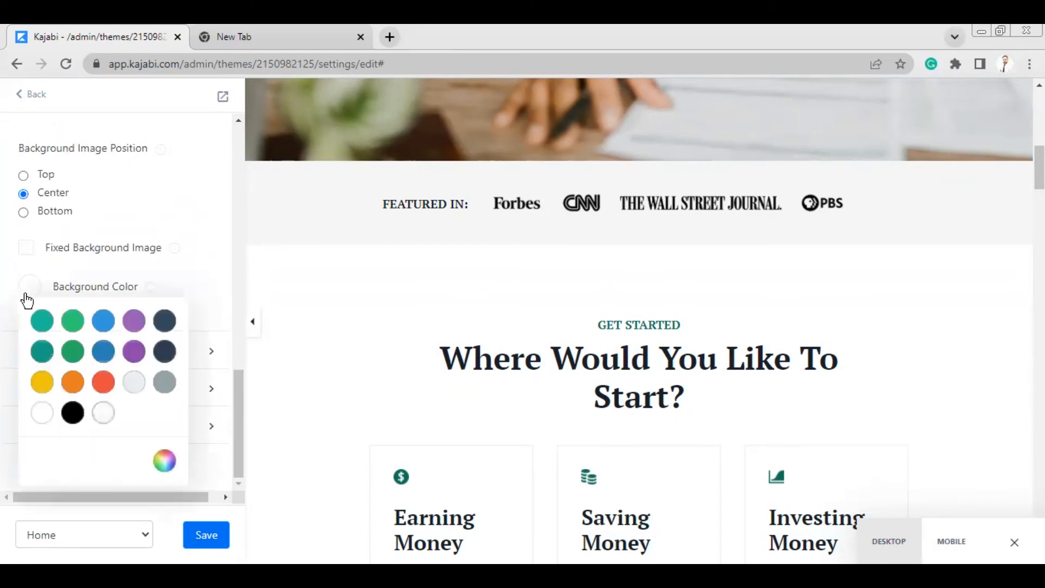
pyautogui.click(108, 352)
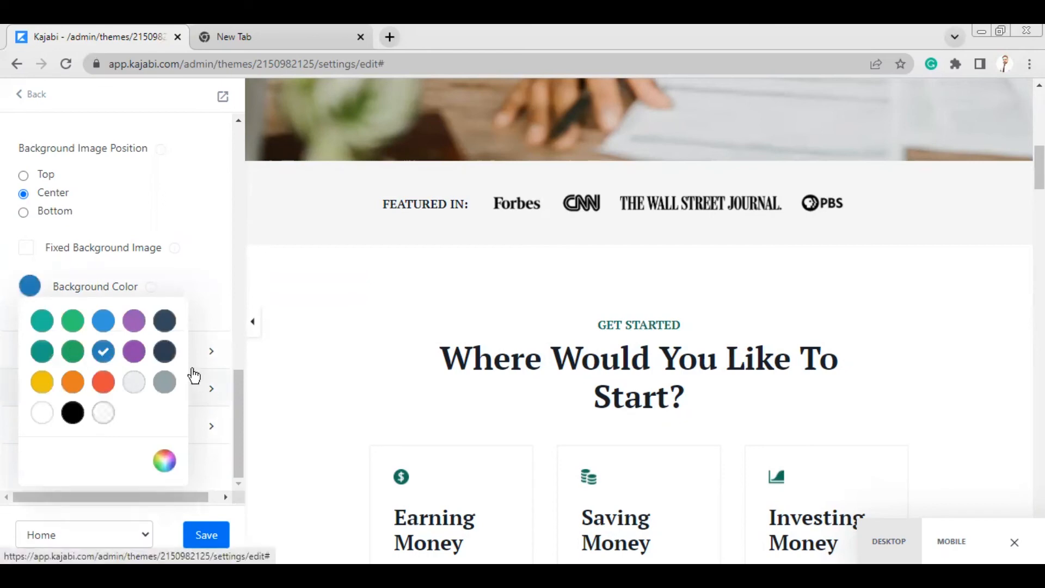
pyautogui.click(224, 310)
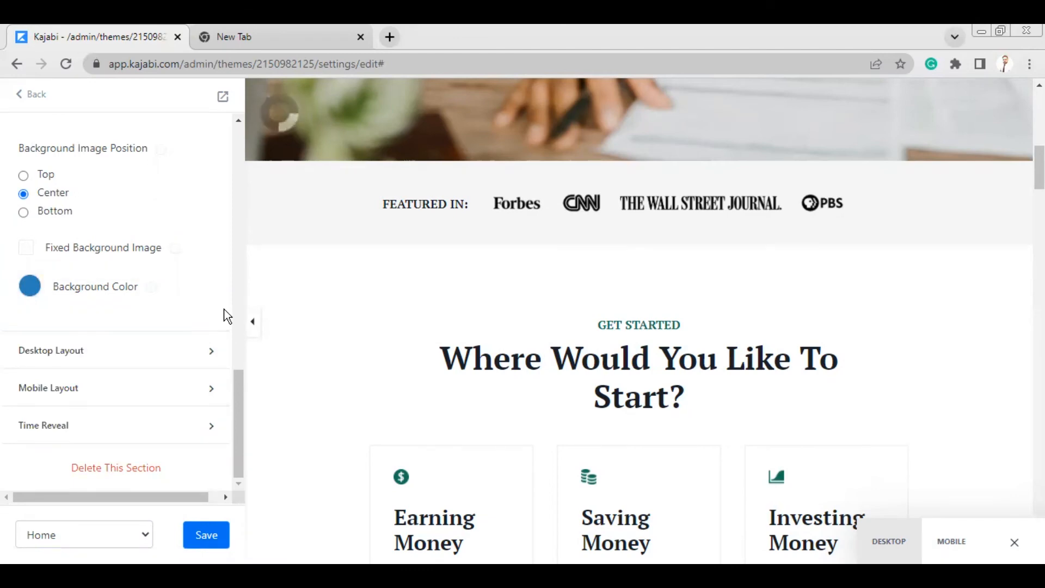
pyautogui.scroll(-5, 621, 482)
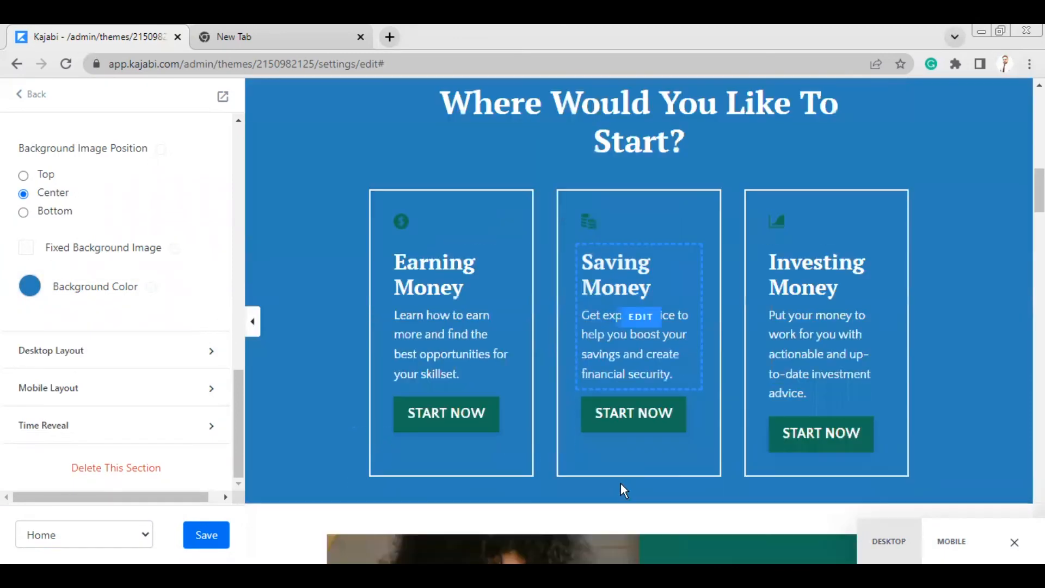
pyautogui.scroll(2, 356, 393)
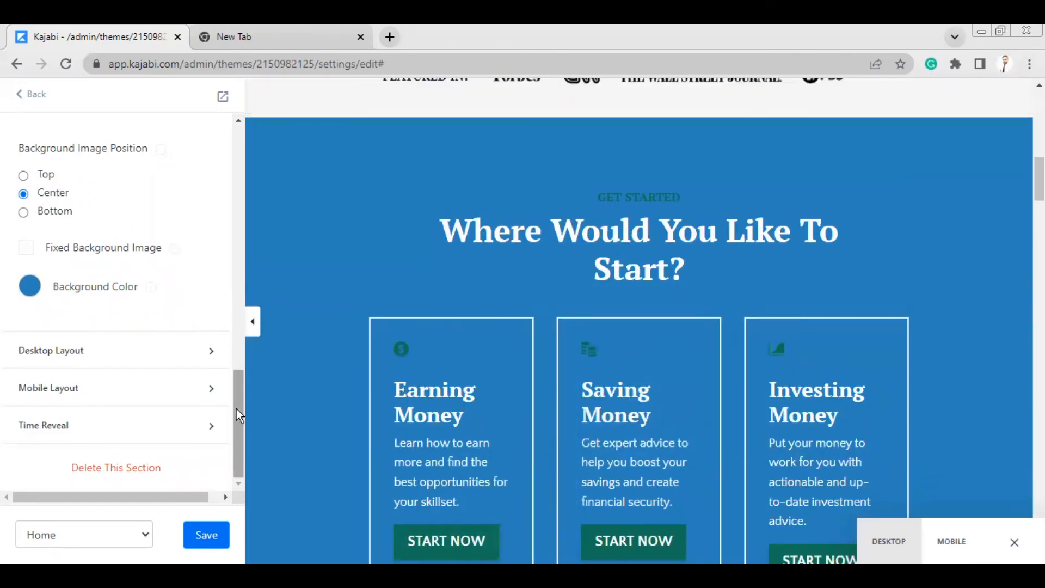
# Check the file upload sources offered for the section's background image, without choosing a file
pyautogui.scroll(7, 166, 401)
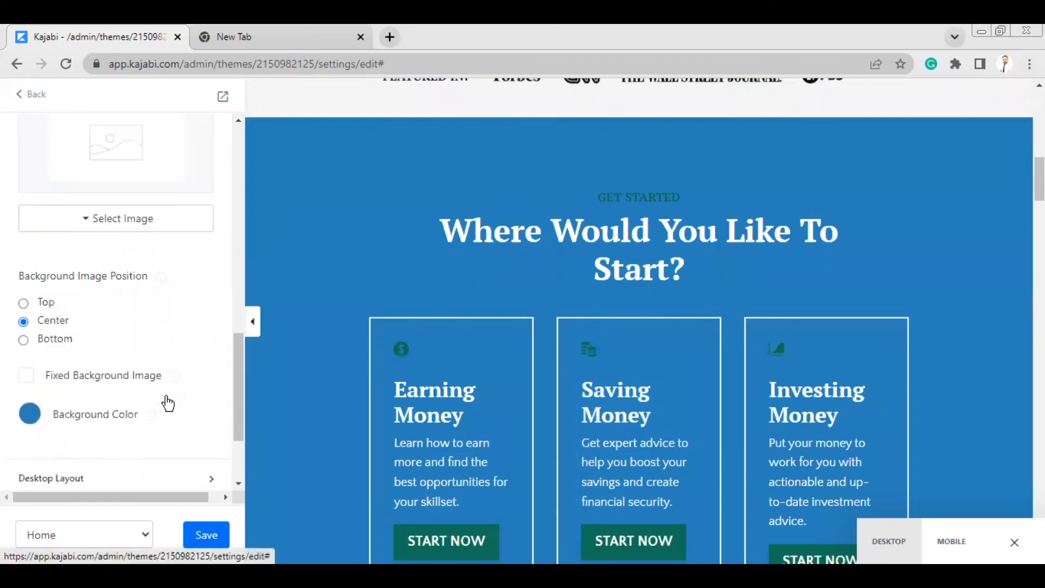
pyautogui.scroll(-5, 158, 403)
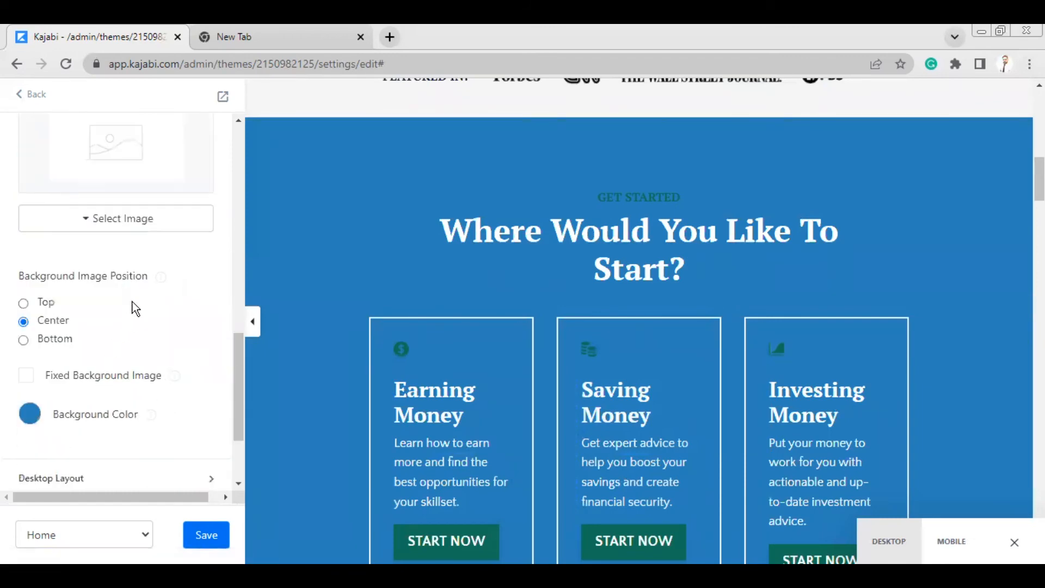
pyautogui.click(143, 223)
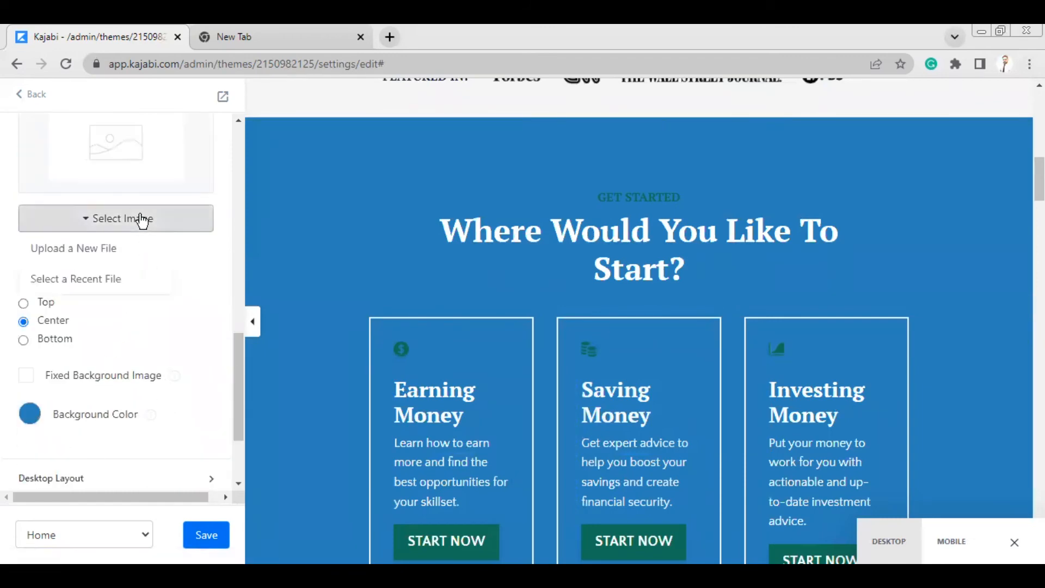
pyautogui.click(99, 247)
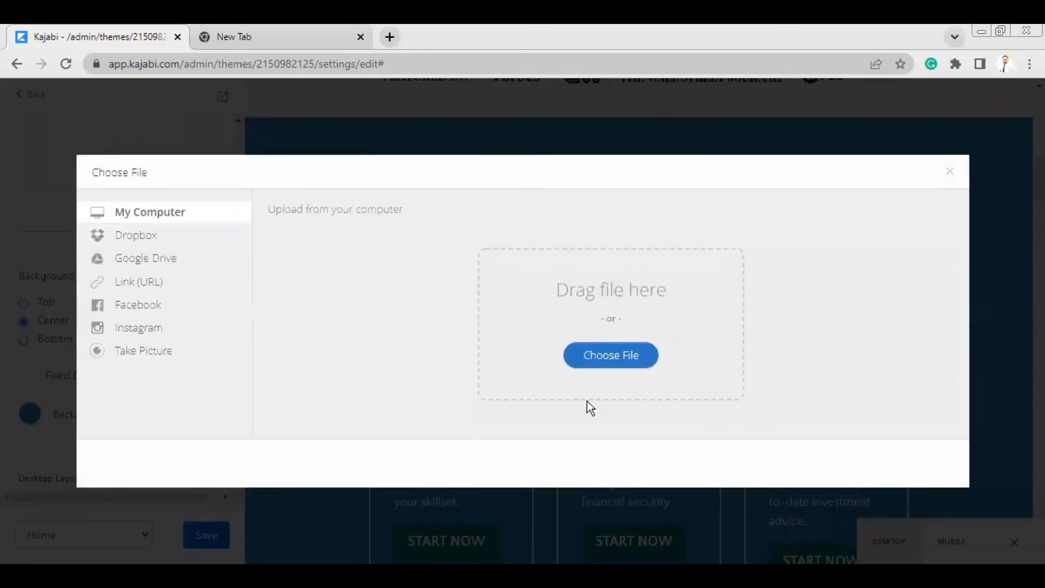
pyautogui.click(949, 172)
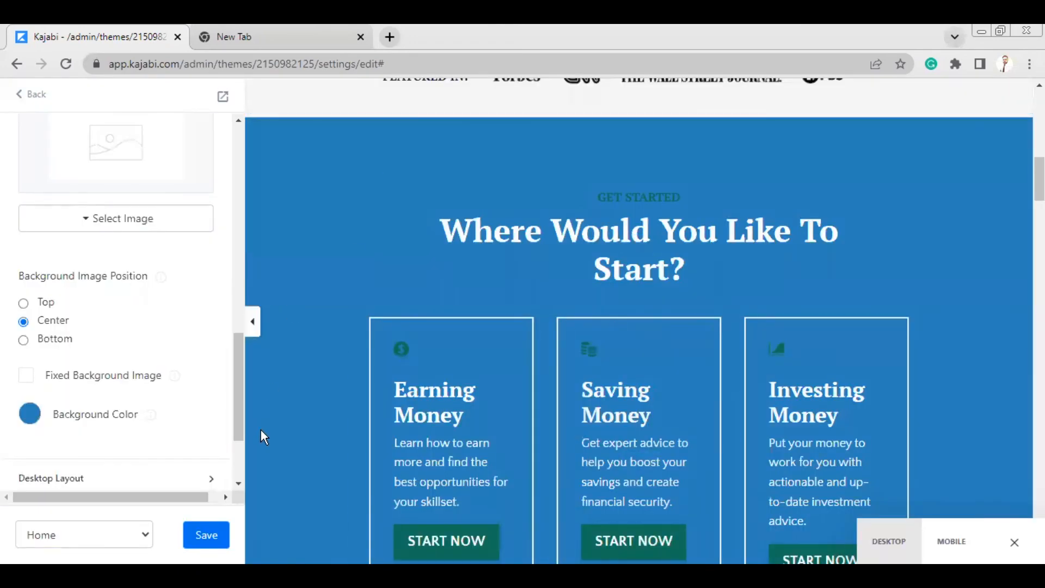
# Set the "Where Would You Like To Start?" section's background color to white and check the cards in the preview
pyautogui.click(30, 416)
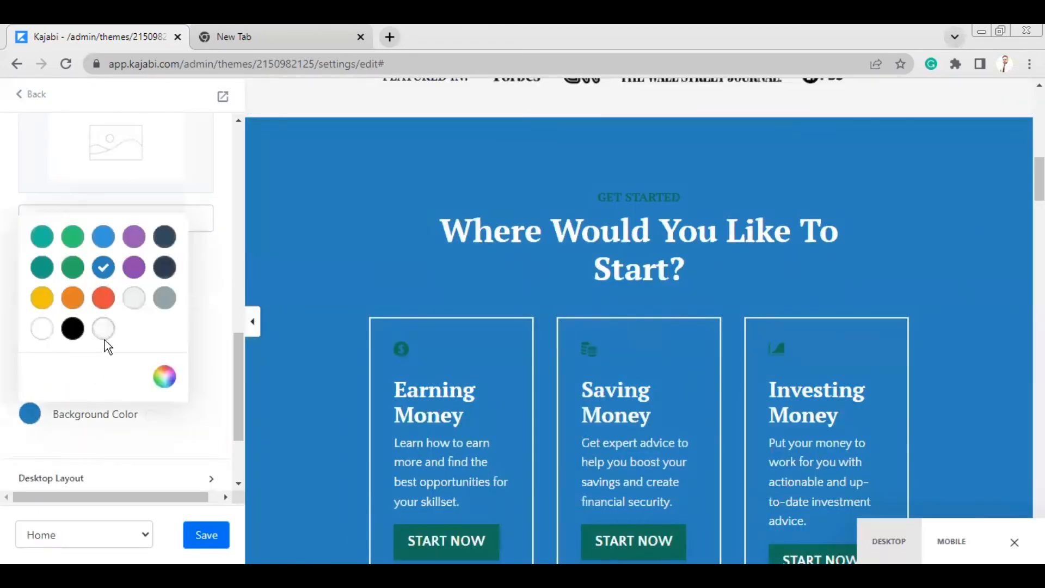
pyautogui.click(42, 330)
pyautogui.click(199, 395)
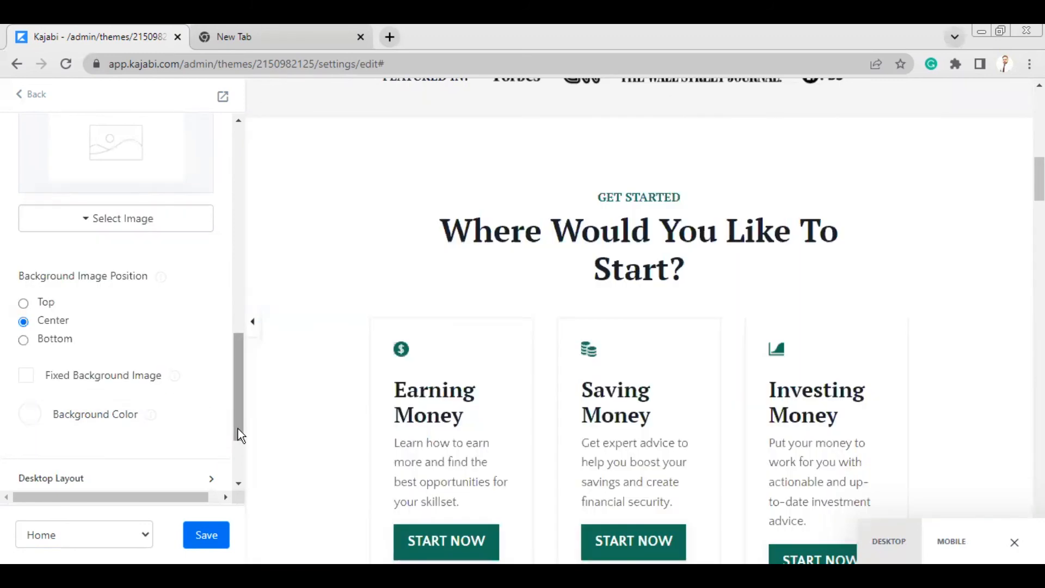
pyautogui.scroll(-7, 518, 364)
pyautogui.scroll(2, 518, 364)
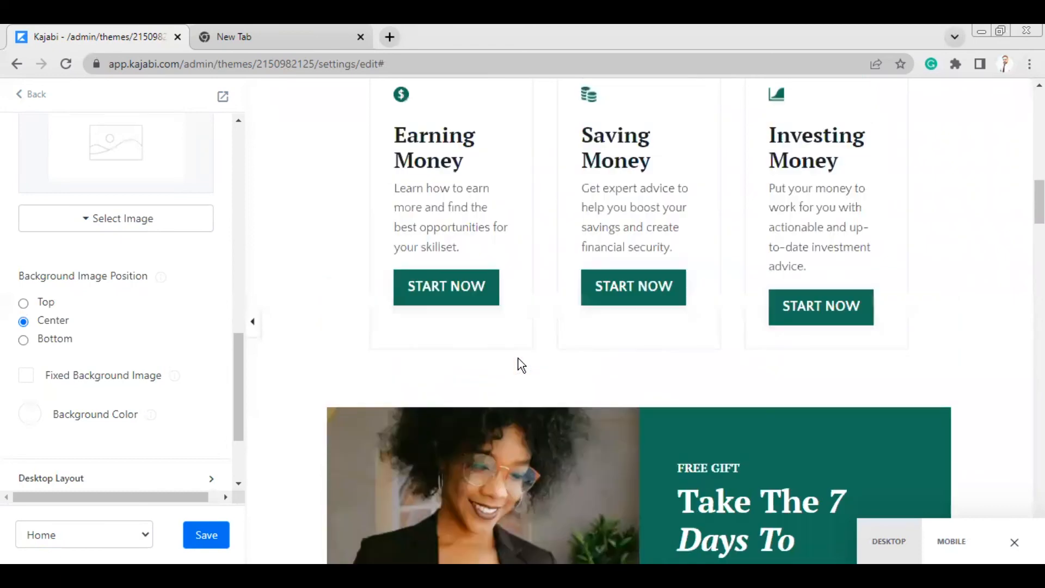
# Open the Earning Money card's START NOW button settings, try the Outline style, and set the button style to Solid
pyautogui.click(449, 297)
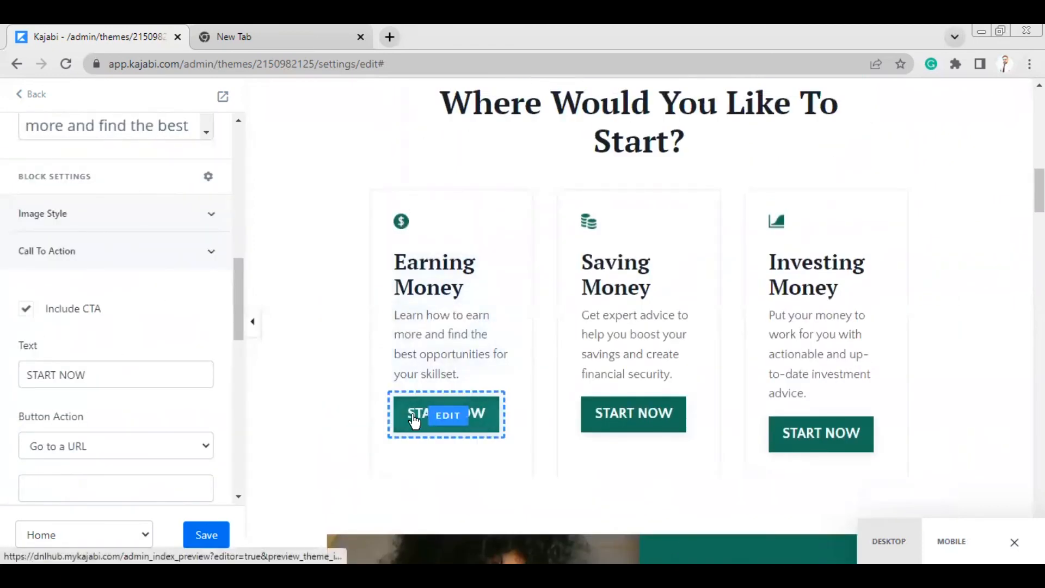
pyautogui.moveTo(239, 252); pyautogui.dragTo(227, 322)
pyautogui.scroll(-2, 222, 327)
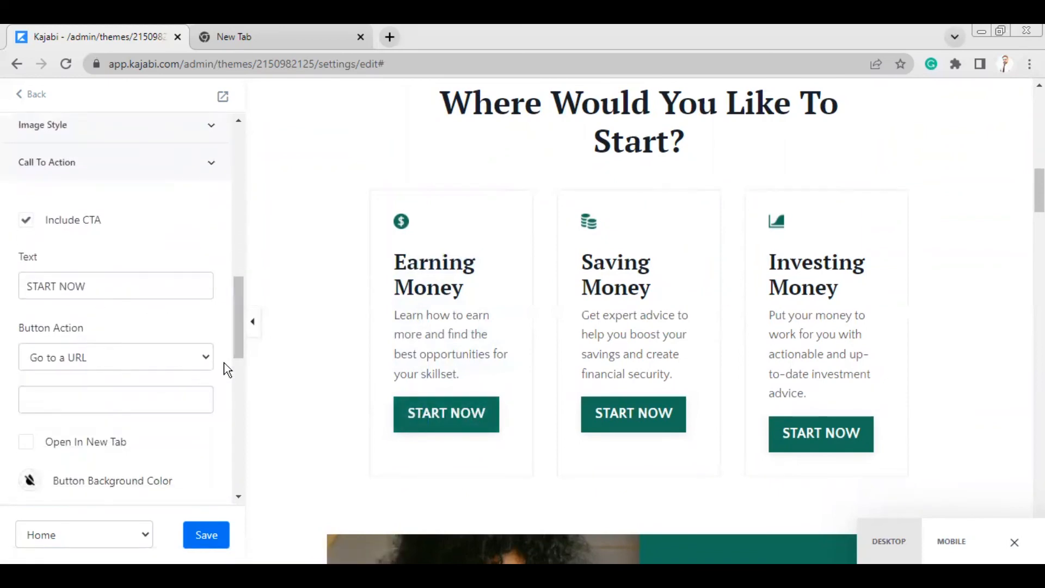
pyautogui.moveTo(240, 345); pyautogui.dragTo(239, 397)
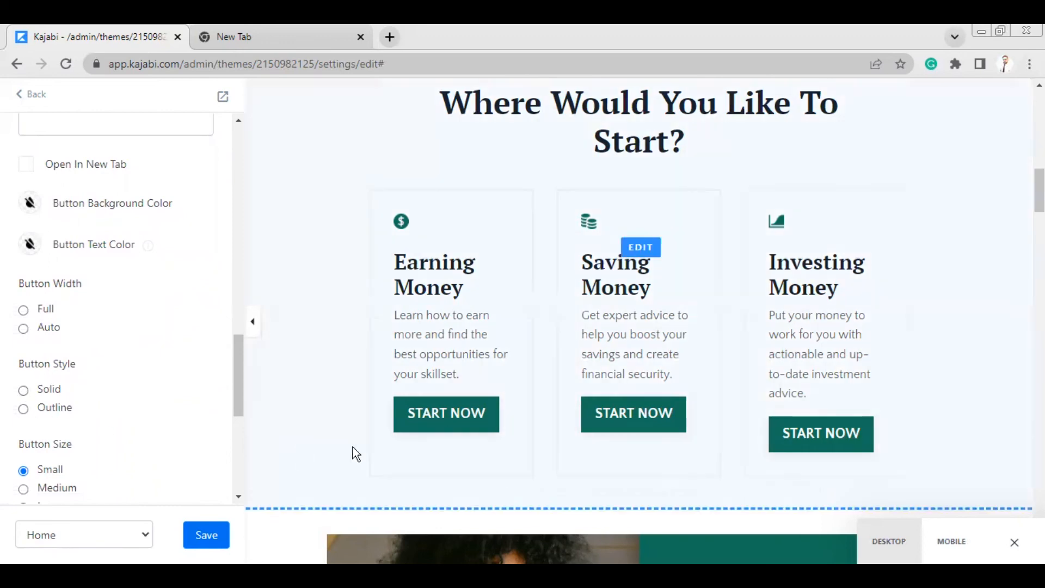
pyautogui.click(23, 410)
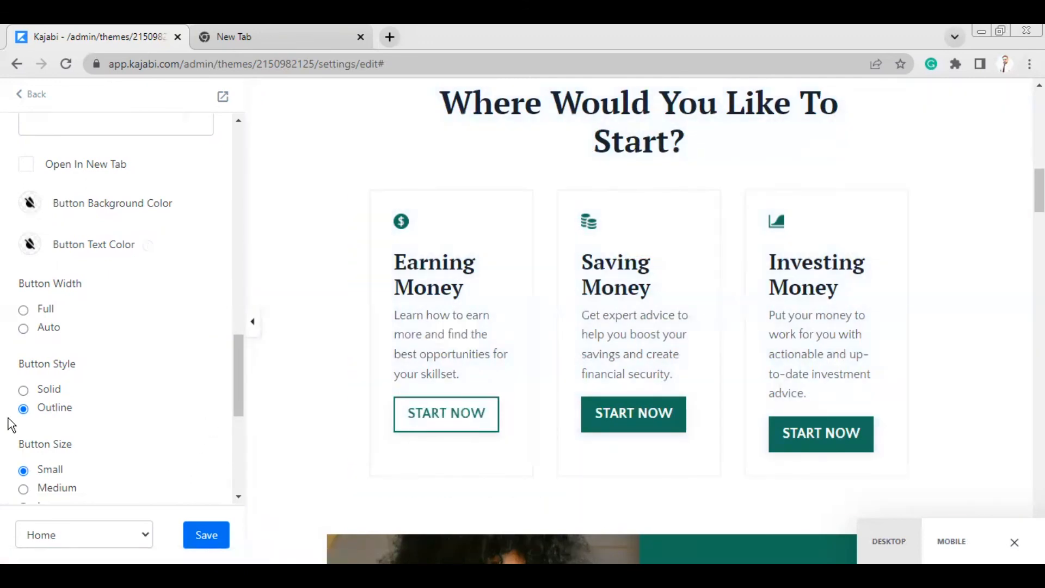
pyautogui.click(23, 390)
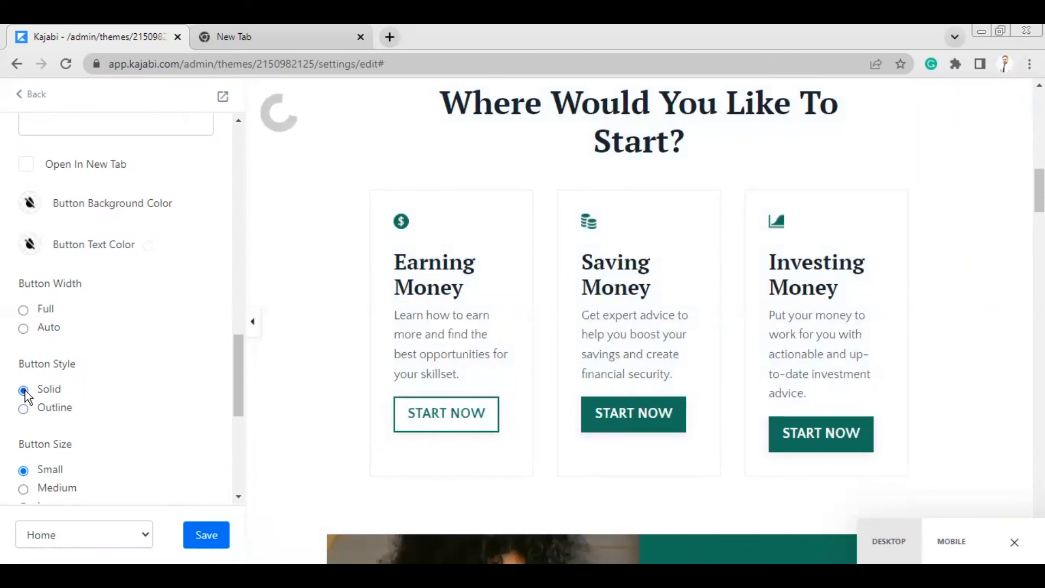
# Set the border radius of the Earning Money card's START NOW button to 10
pyautogui.moveTo(241, 396); pyautogui.dragTo(243, 435)
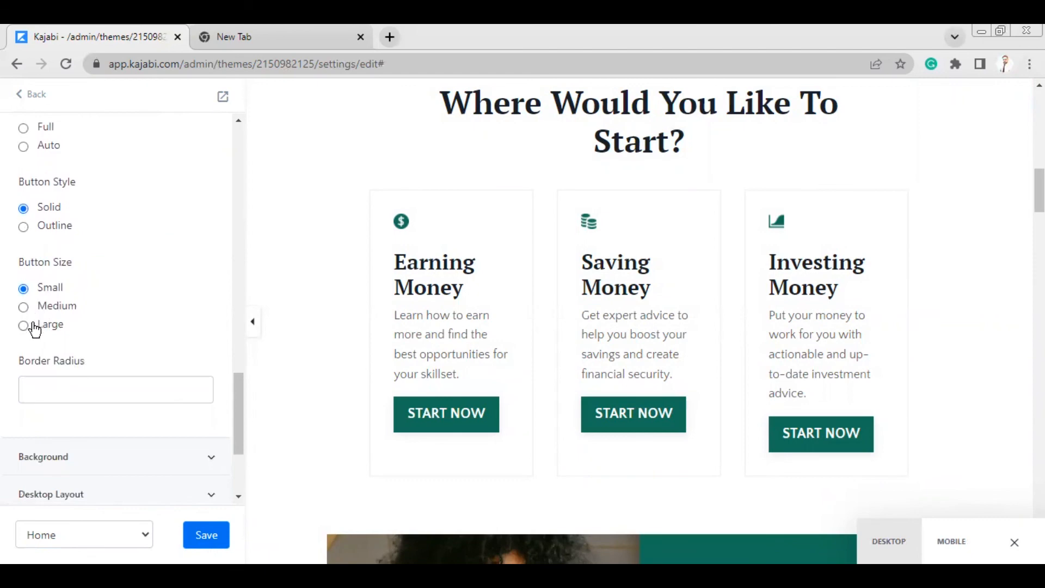
pyautogui.click(52, 382)
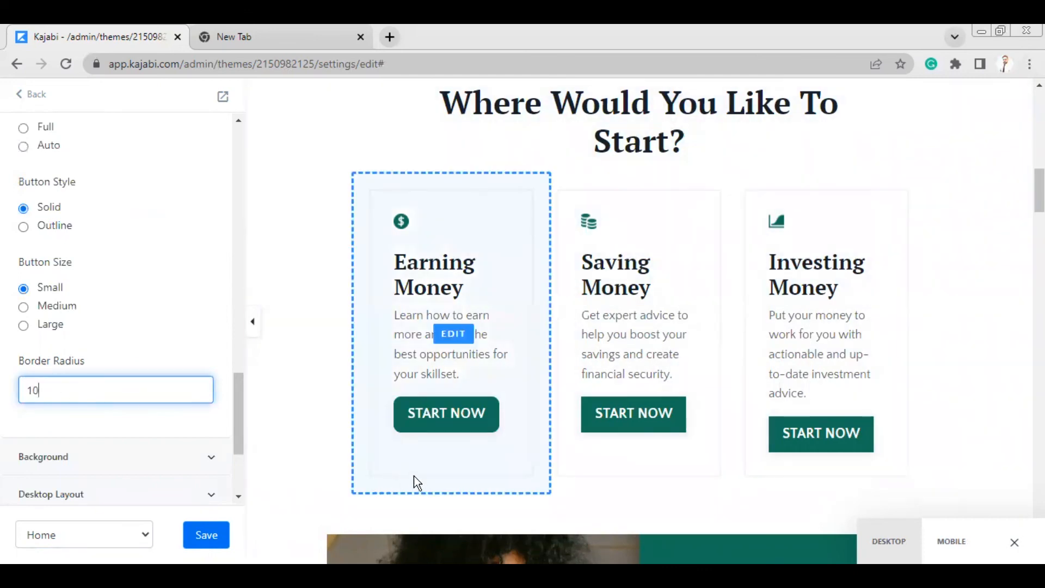
pyautogui.moveTo(238, 404); pyautogui.dragTo(238, 350)
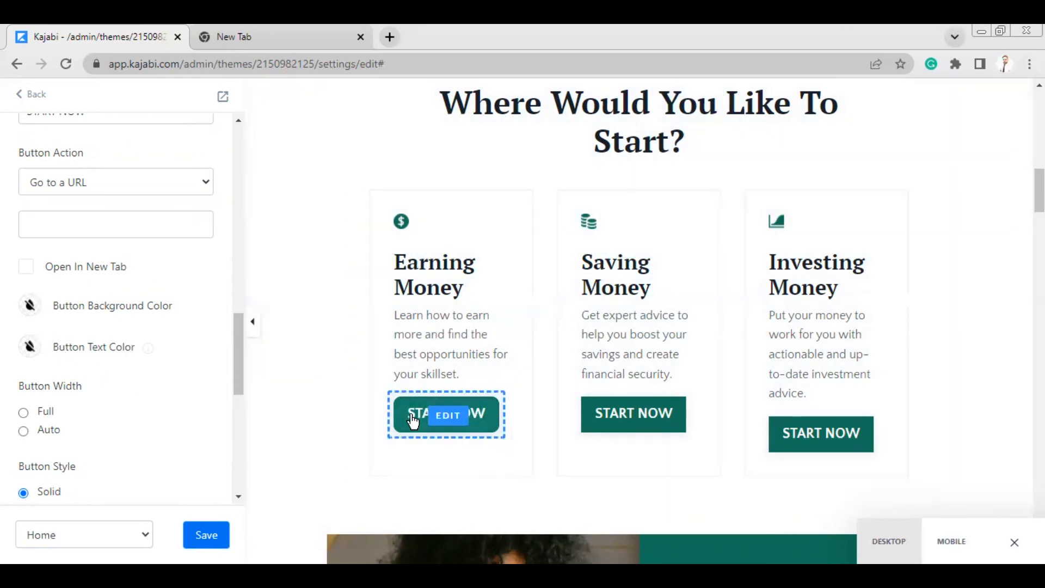
# Set the Earning Money card's START NOW button to a green background color and a red text color
pyautogui.click(30, 309)
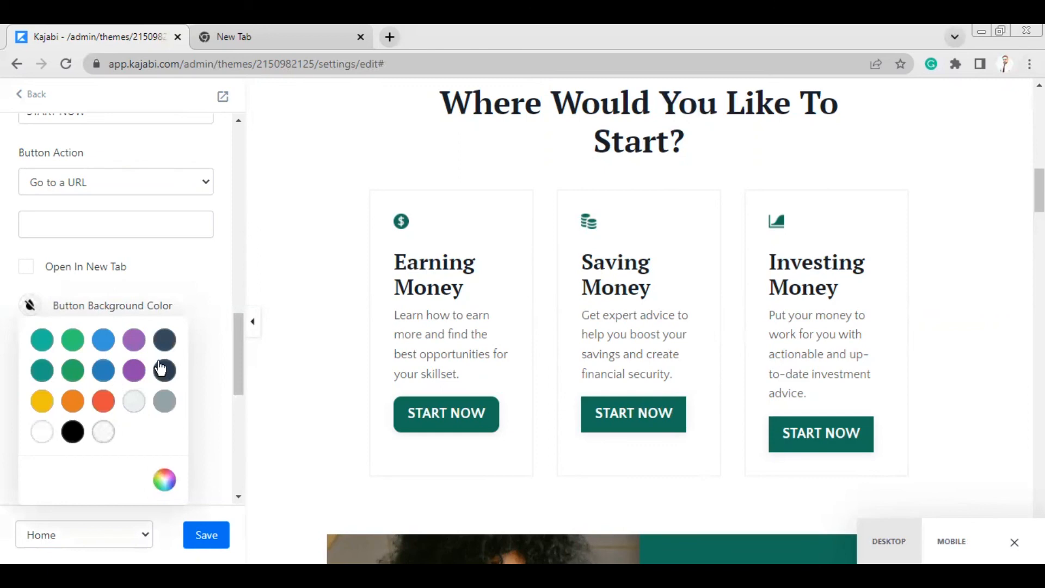
pyautogui.click(73, 342)
pyautogui.click(211, 381)
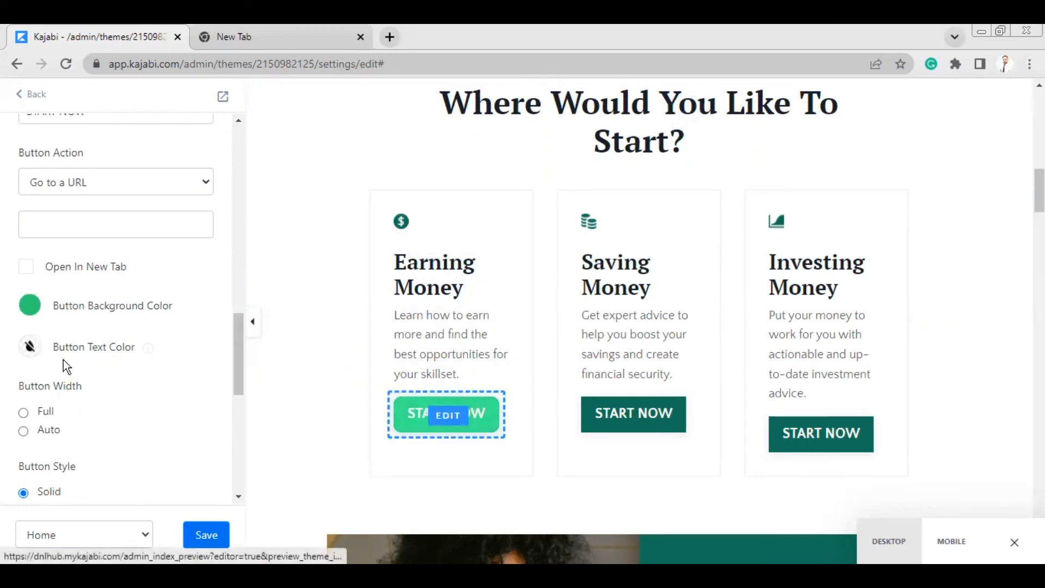
pyautogui.click(29, 347)
pyautogui.click(105, 443)
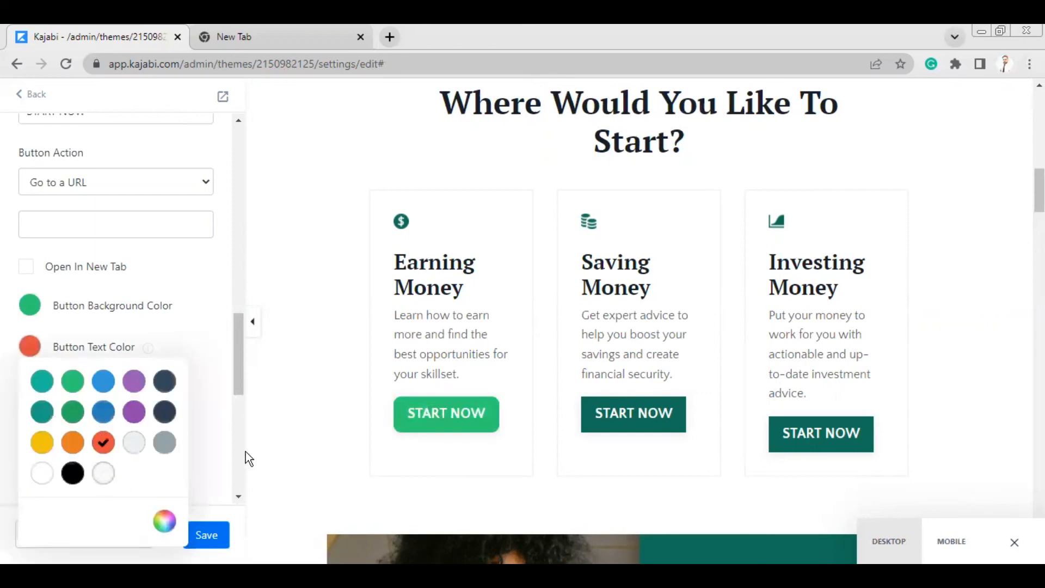
pyautogui.click(208, 429)
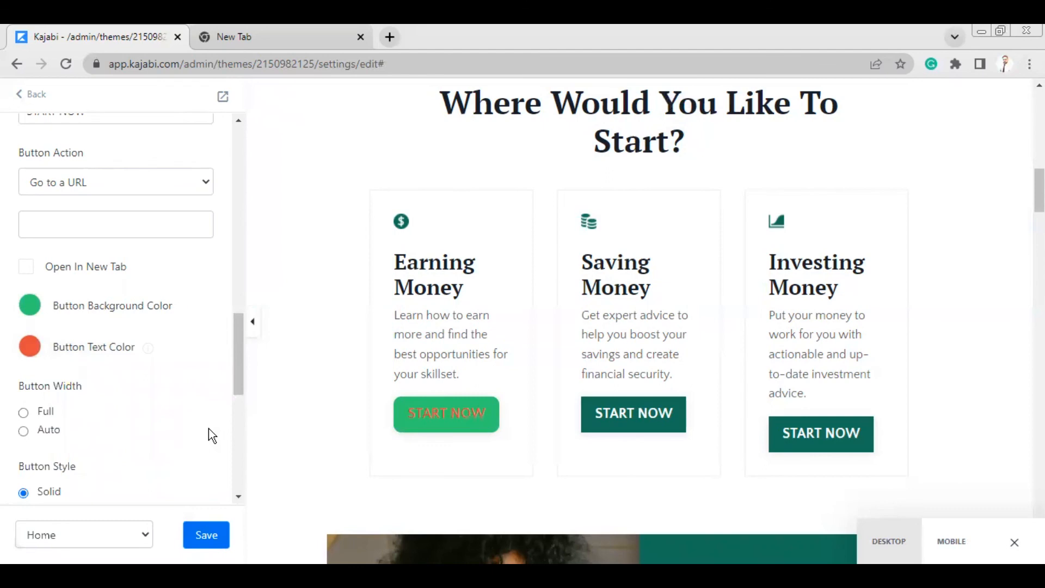
# Open the Hero section's settings and browse the content block types that can be added to it
pyautogui.scroll(15, 499, 345)
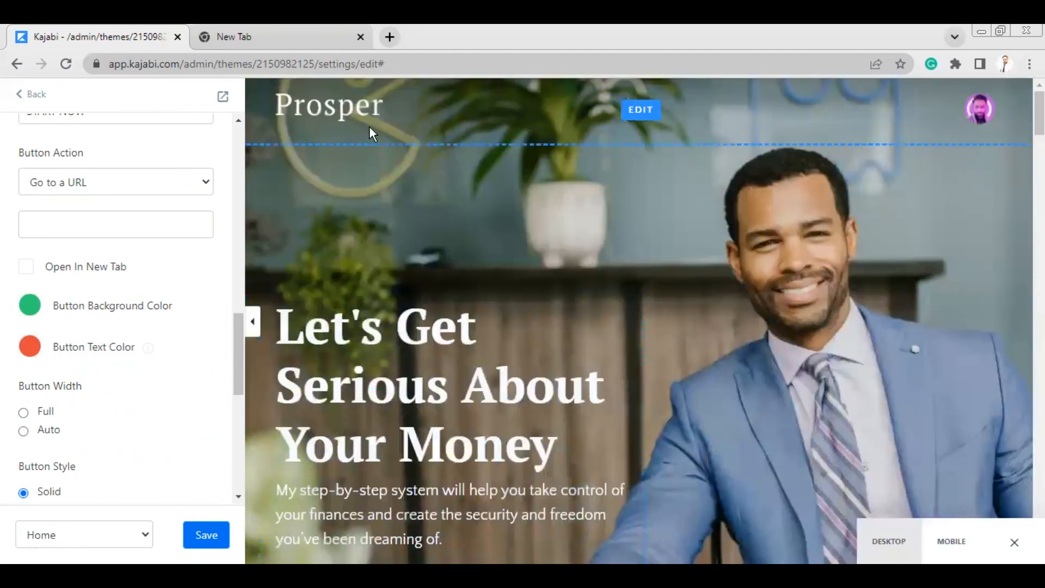
pyautogui.click(756, 329)
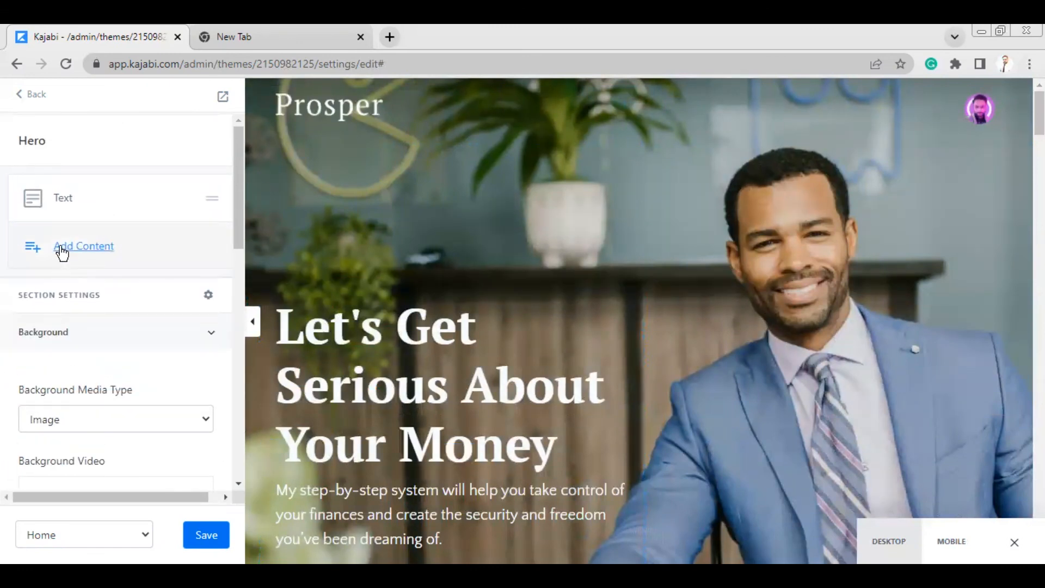
pyautogui.click(60, 246)
pyautogui.scroll(-5, 171, 319)
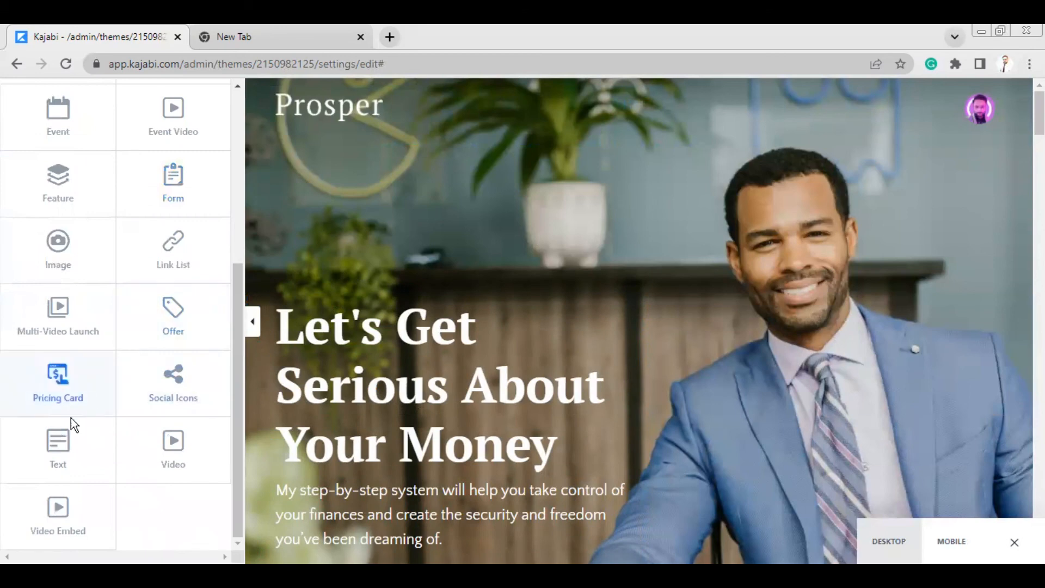